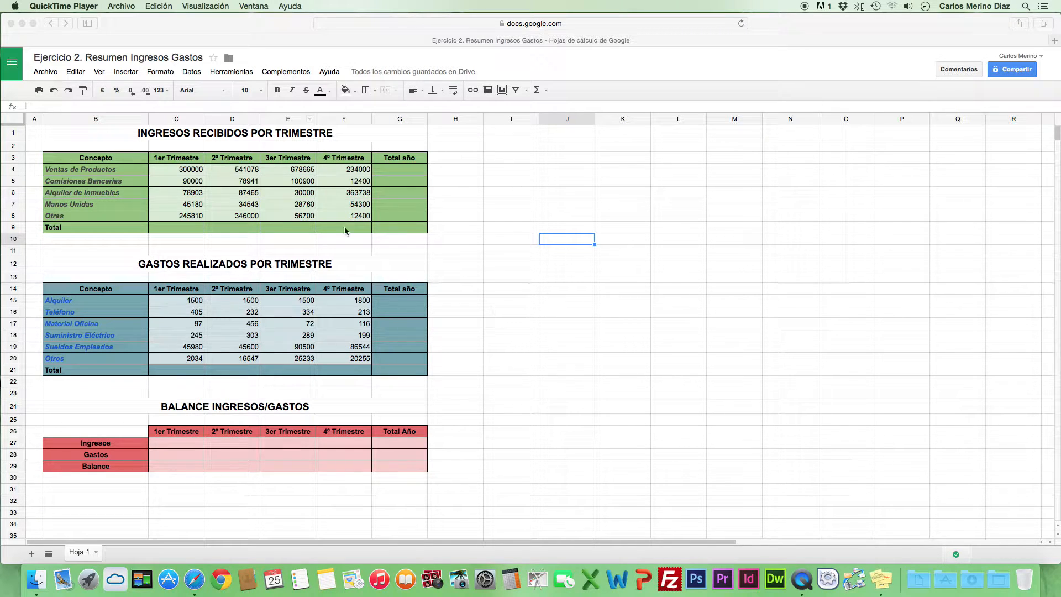
Review the four quarterly Ventas de Productos income values that feed the Total año cell
left_click(413, 171)
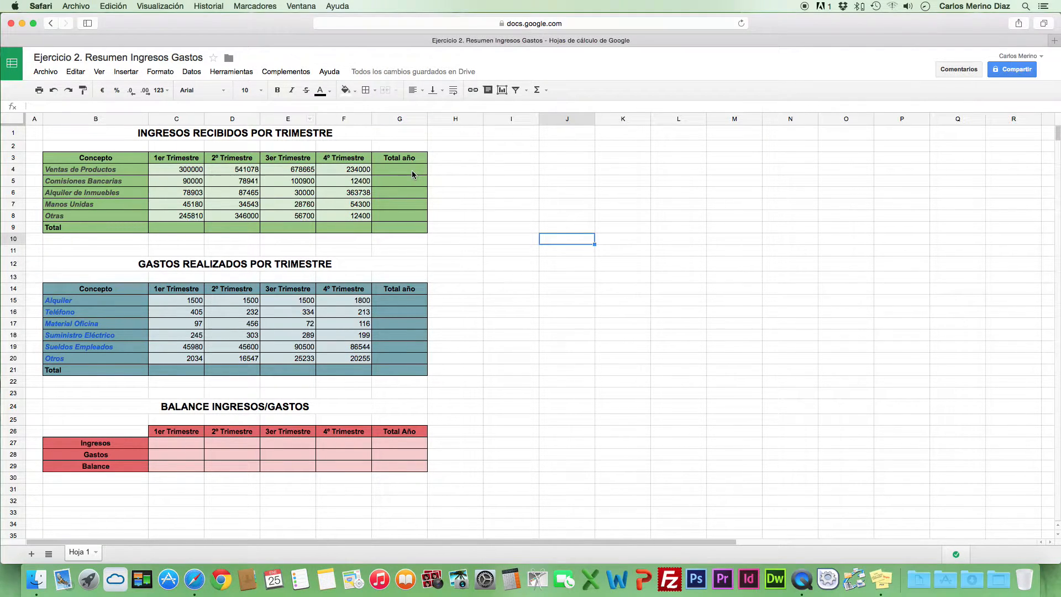
left_click(412, 170)
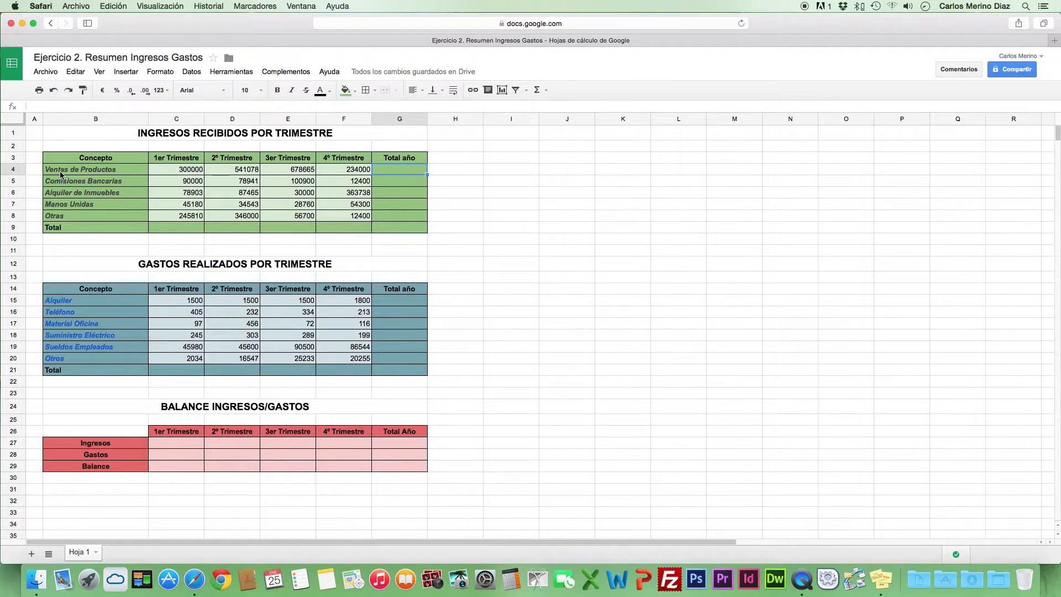
left_click(194, 174)
left_click(224, 173)
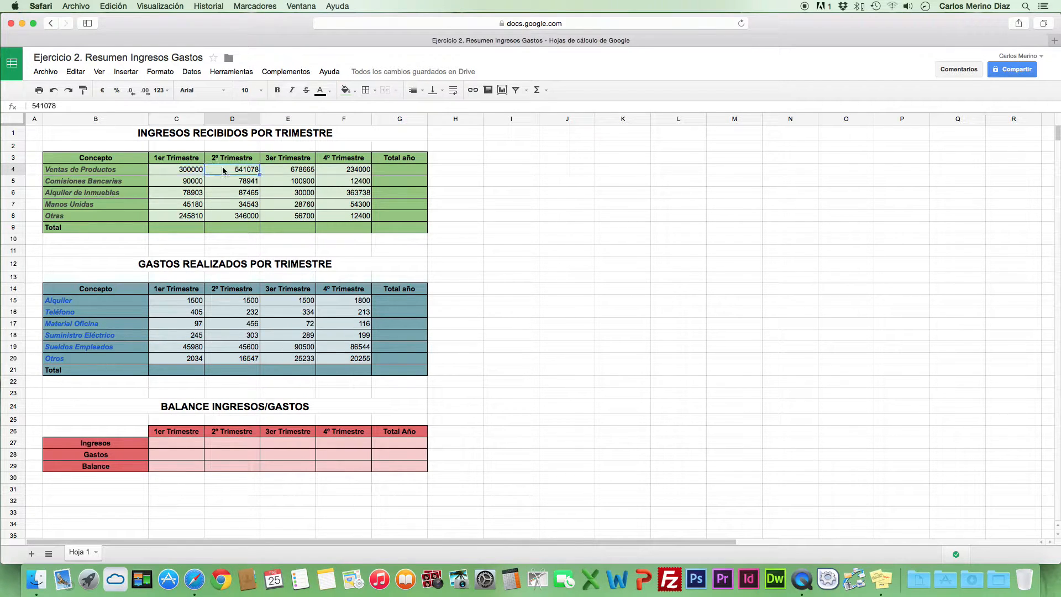
left_click(308, 173)
left_click(364, 174)
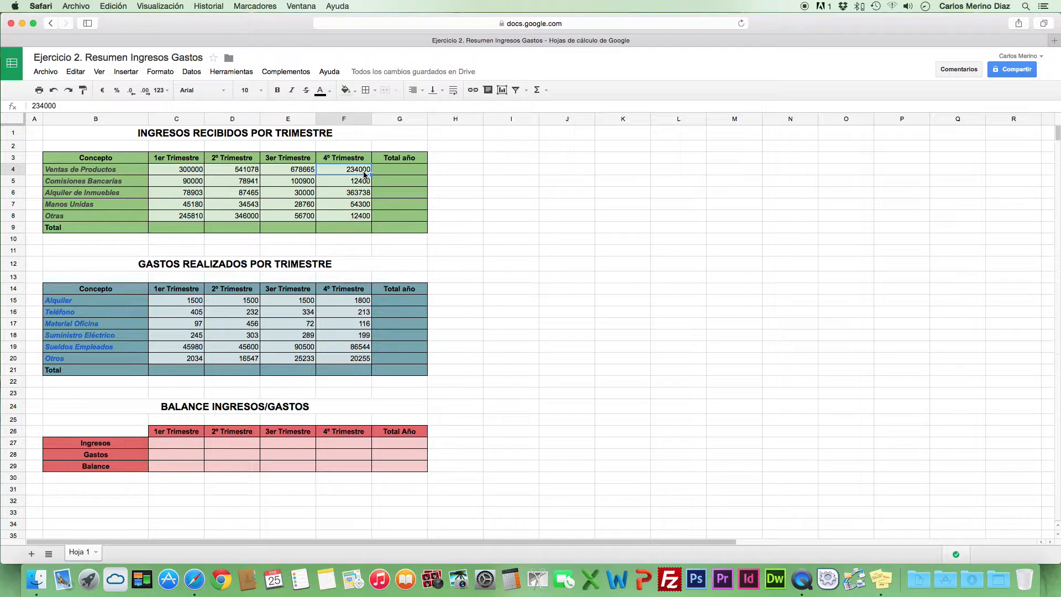
Enter the formula =C4+D4+E4+F4 in G4 to total the year's Ventas de Productos income
left_click(399, 171)
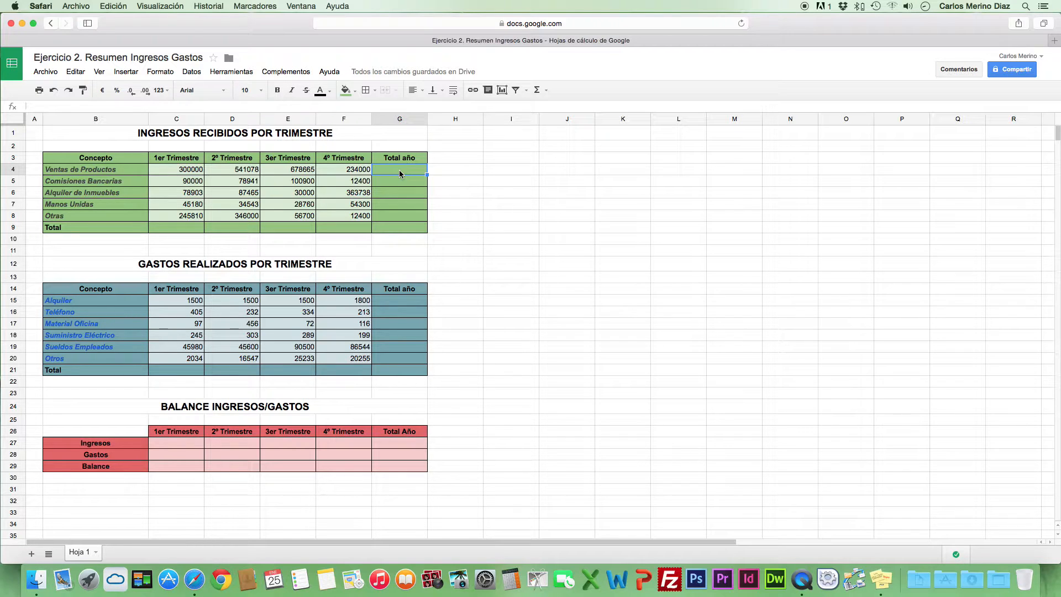
type("=")
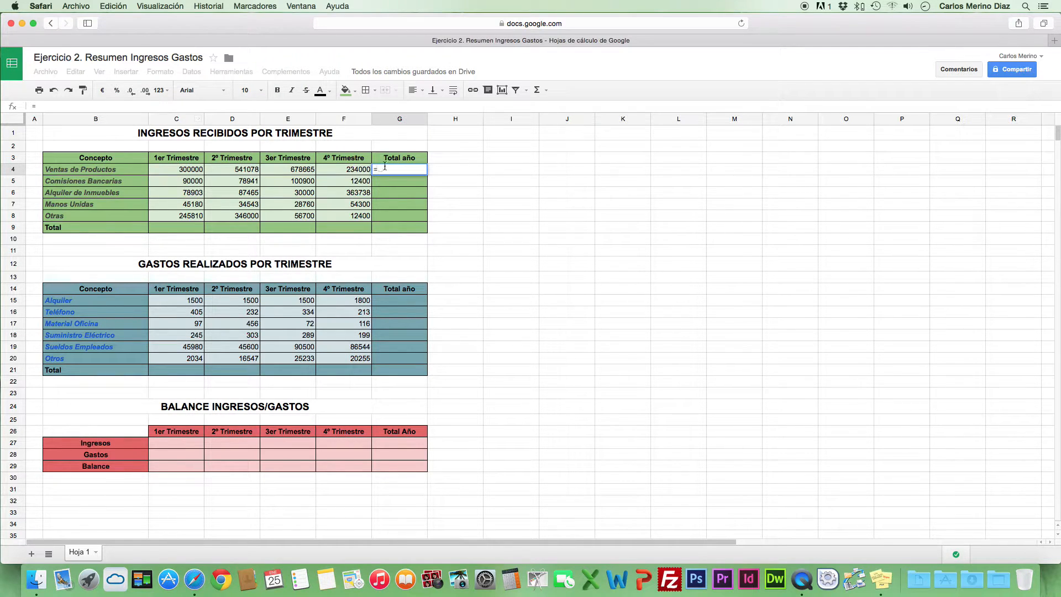
type("c4")
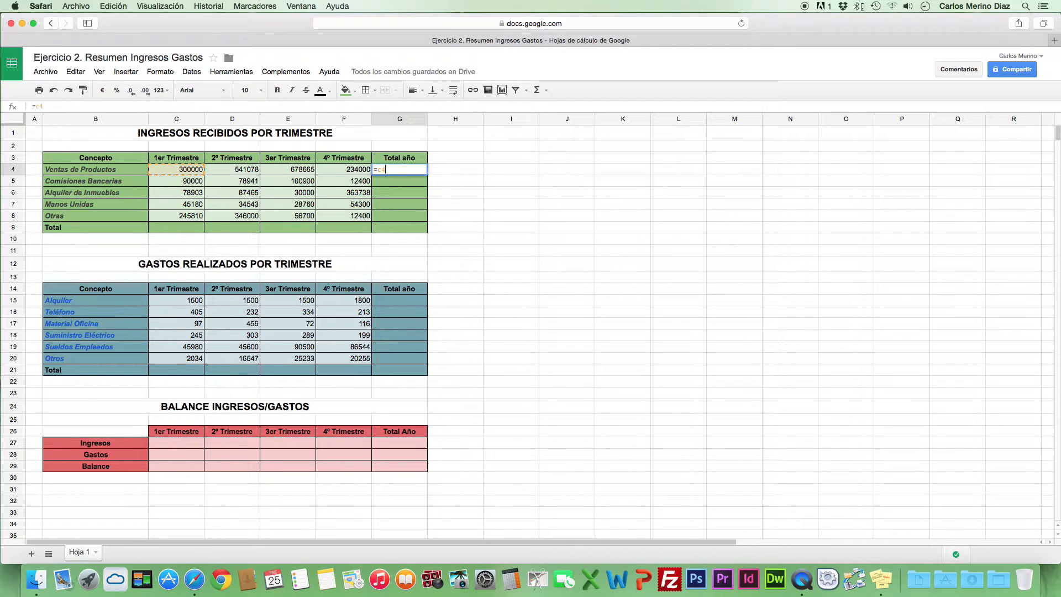
type("+")
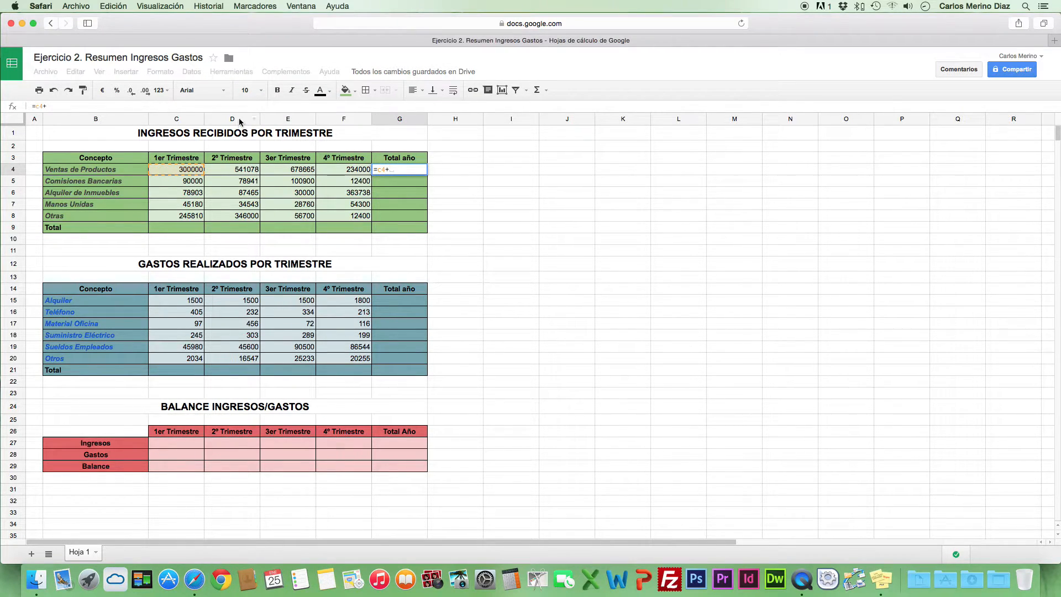
left_click(239, 171)
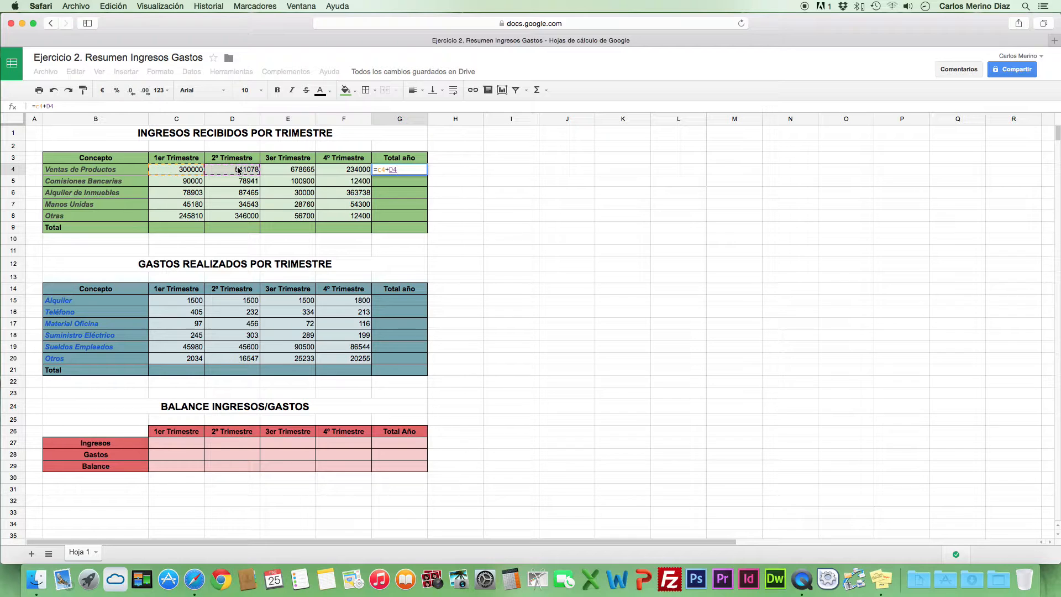
type("+")
left_click(310, 172)
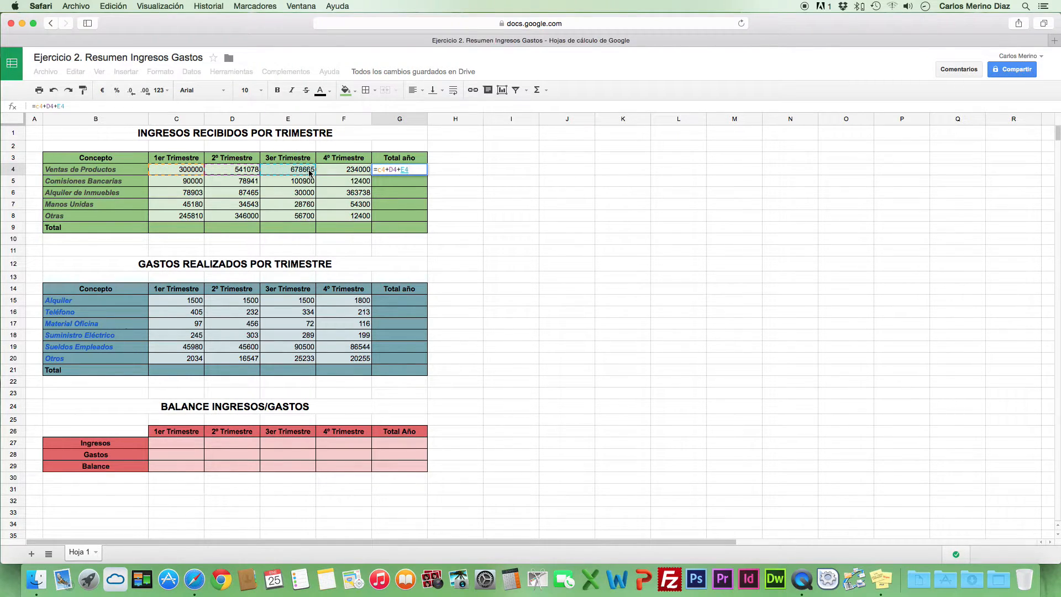
type("+")
left_click(347, 173)
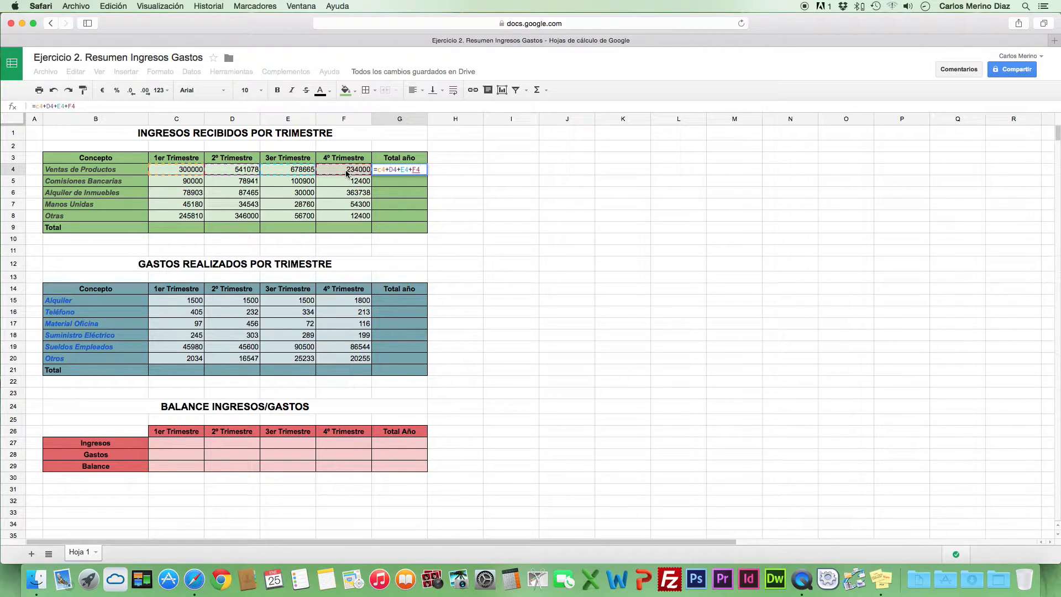
key("Return")
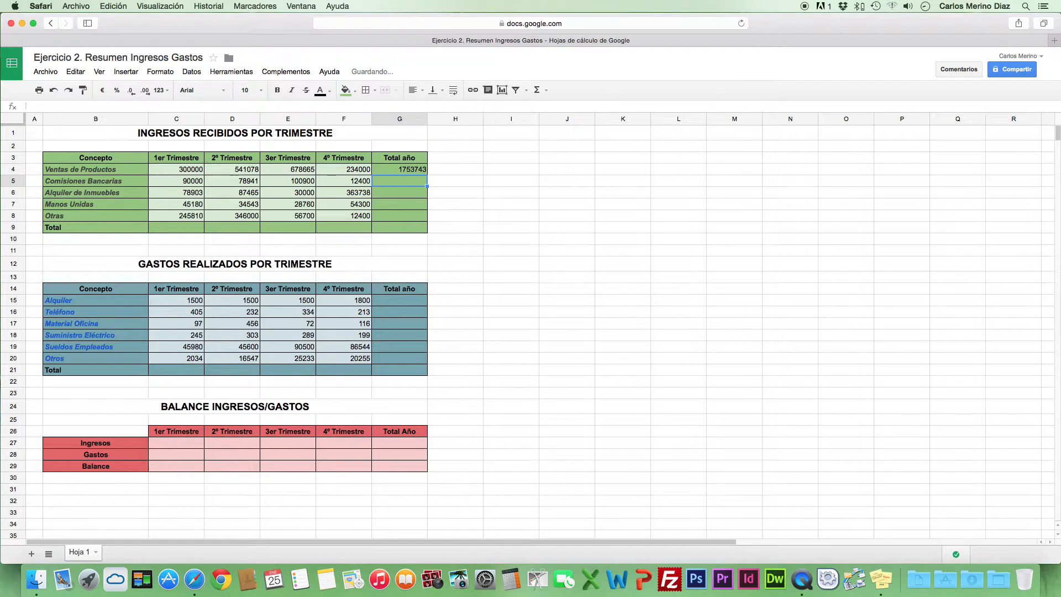
Set the first-quarter Ventas de Productos income in C4 to 200000 and check the annual total formula in G4
left_click(383, 171)
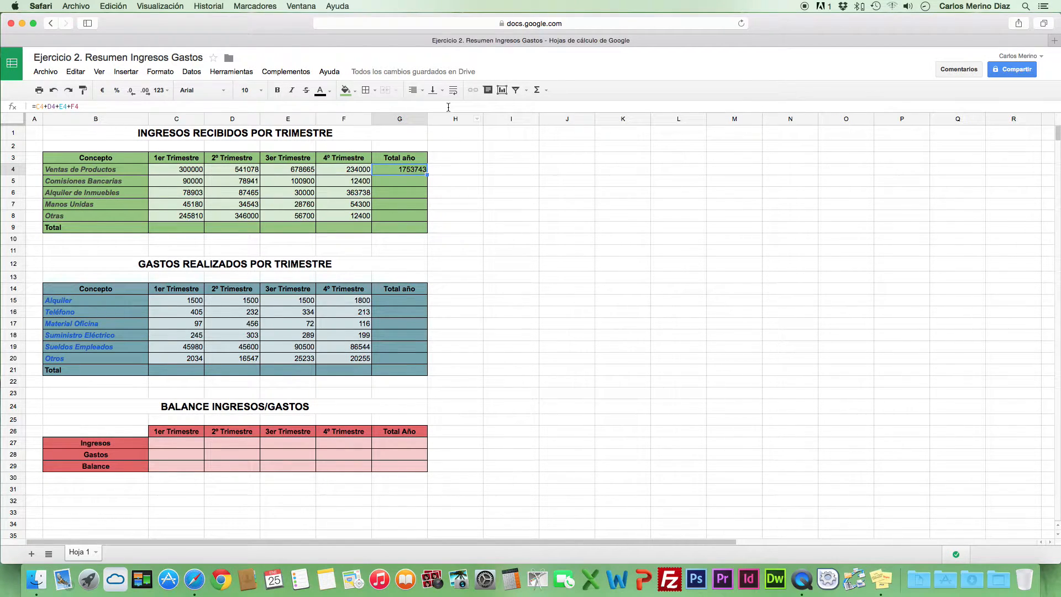
left_click(196, 172)
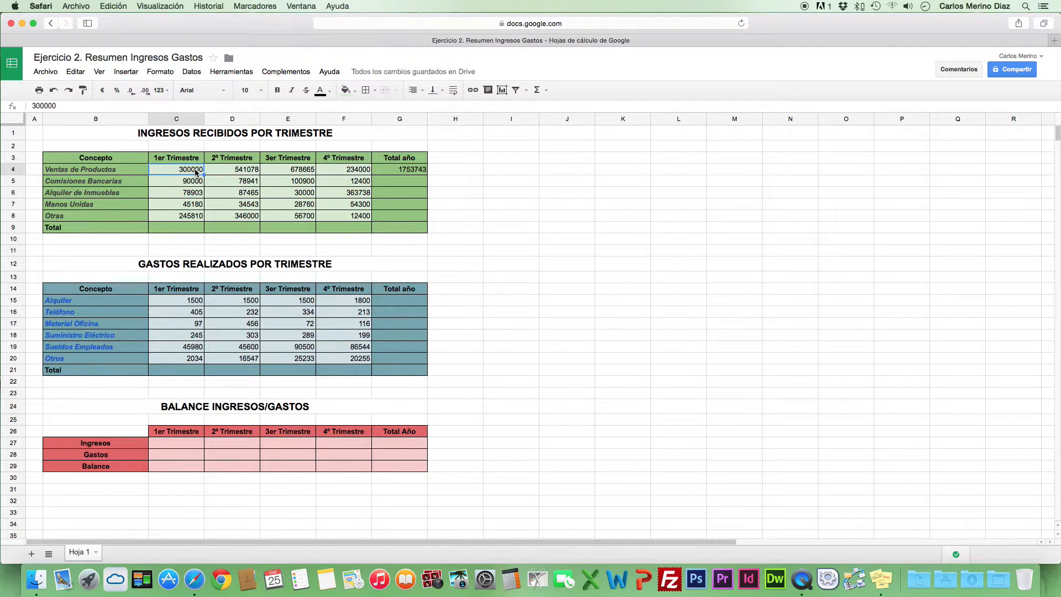
type("200000")
key("Return")
left_click(391, 165)
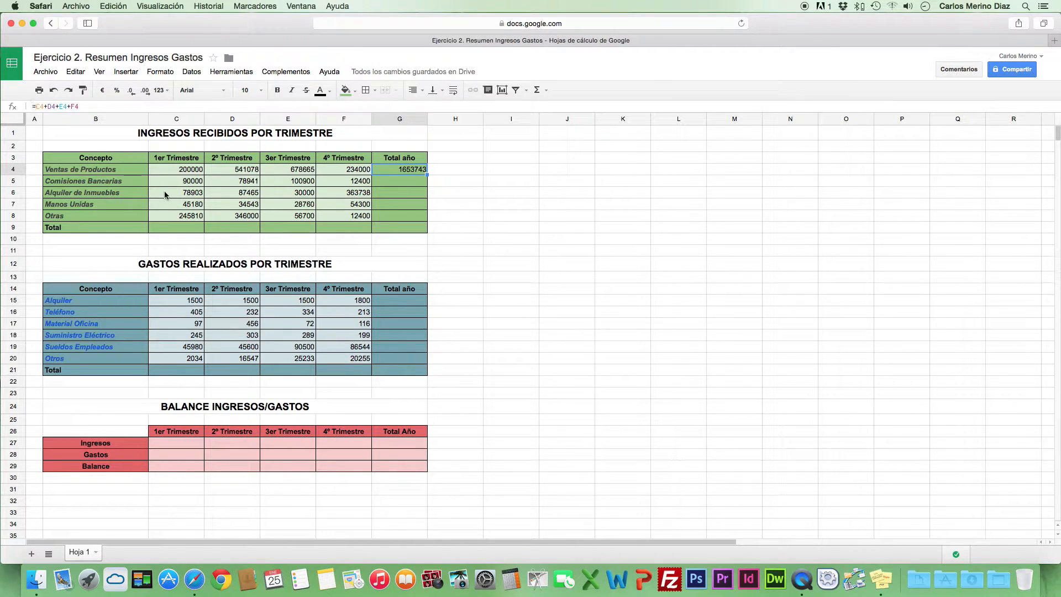
left_click(395, 181)
left_click(393, 195)
left_click(391, 205)
left_click(390, 216)
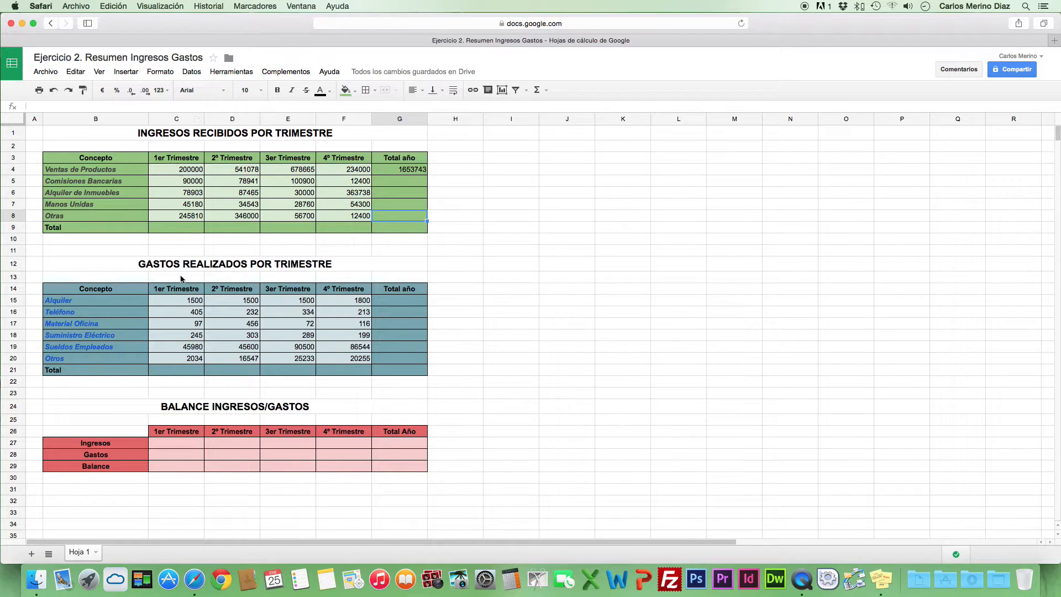
Enter the formula =C4+C5+C6+C7+C8 in C9 to total the first-quarter income
left_click(167, 228)
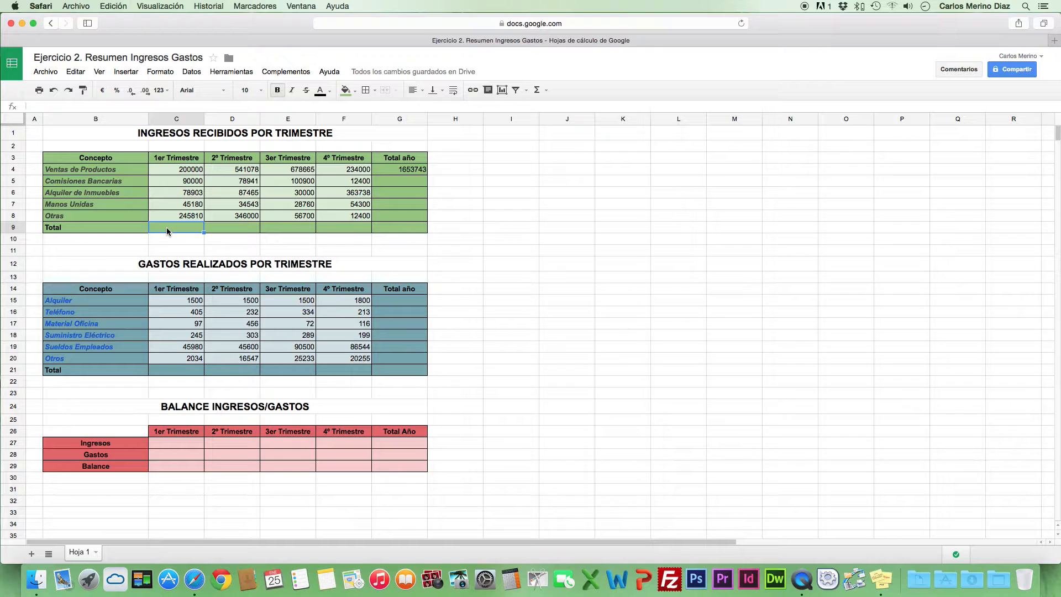
type("=")
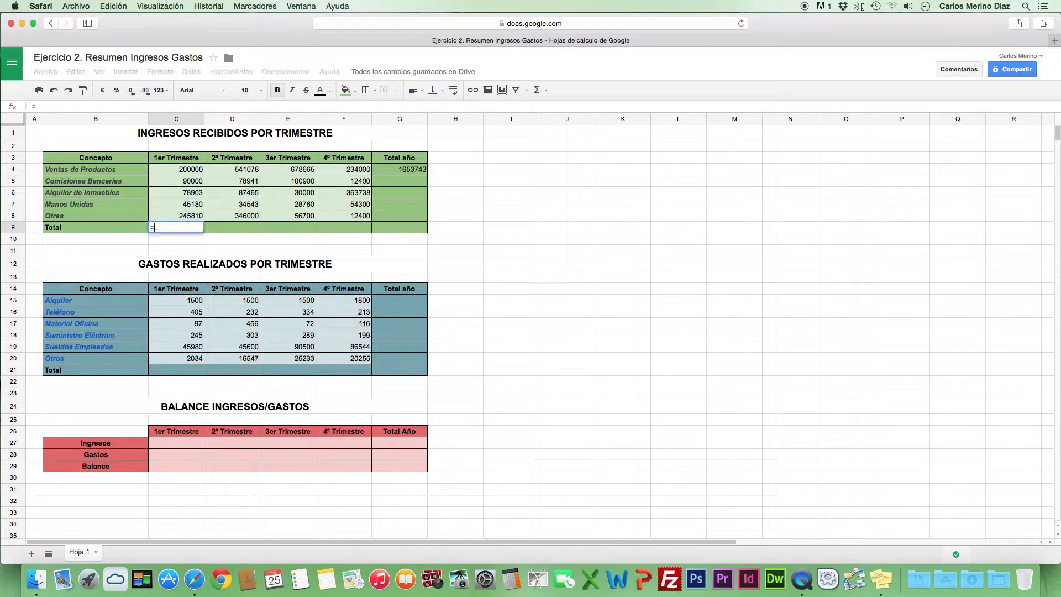
left_click(184, 172)
type("+")
left_click(178, 182)
type("+")
left_click(178, 194)
type("+")
left_click(177, 203)
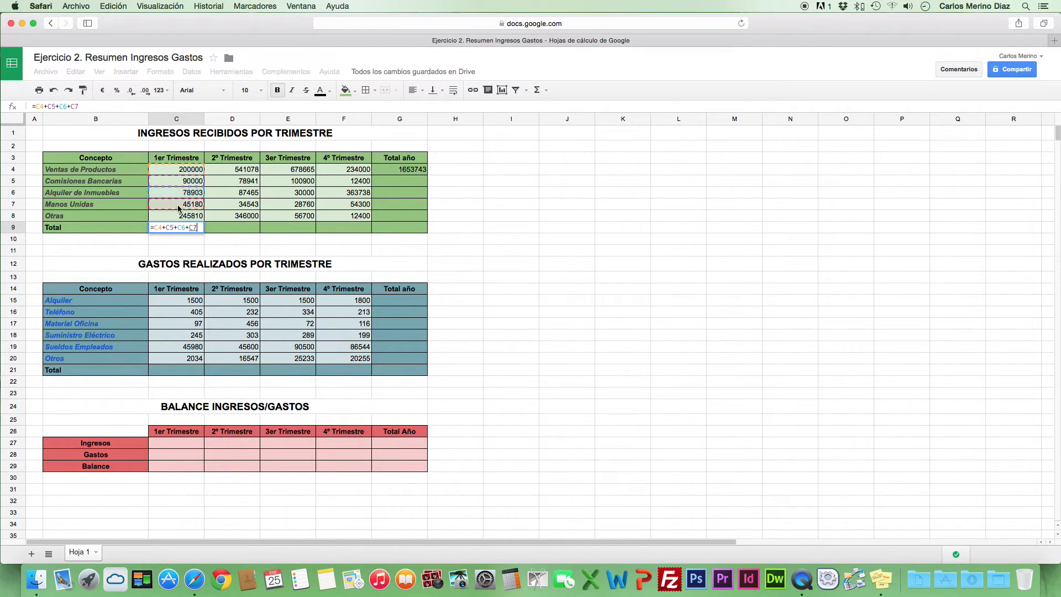
type("+")
left_click(178, 217)
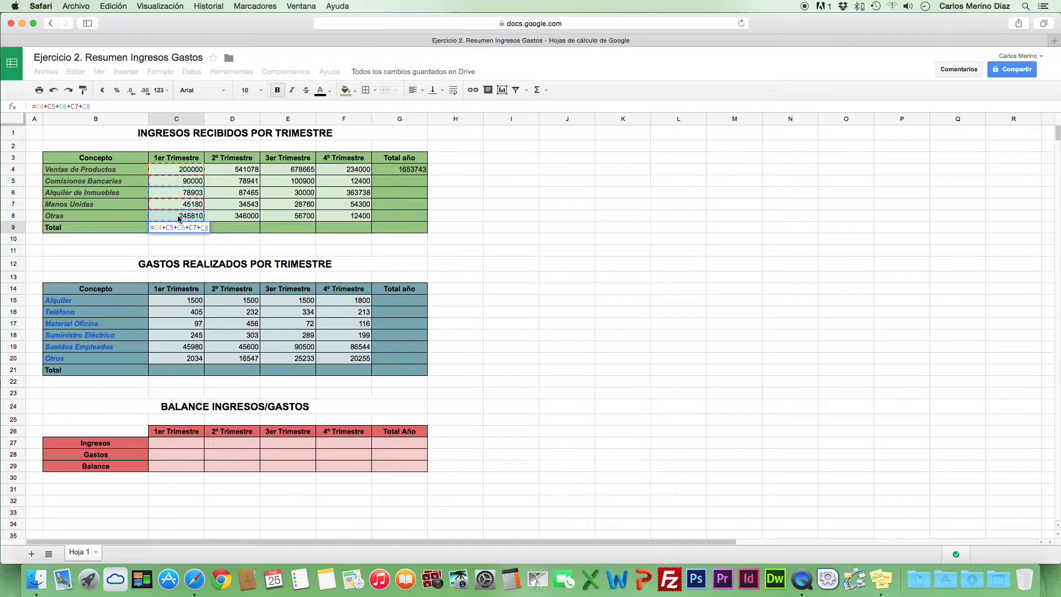
key("Return")
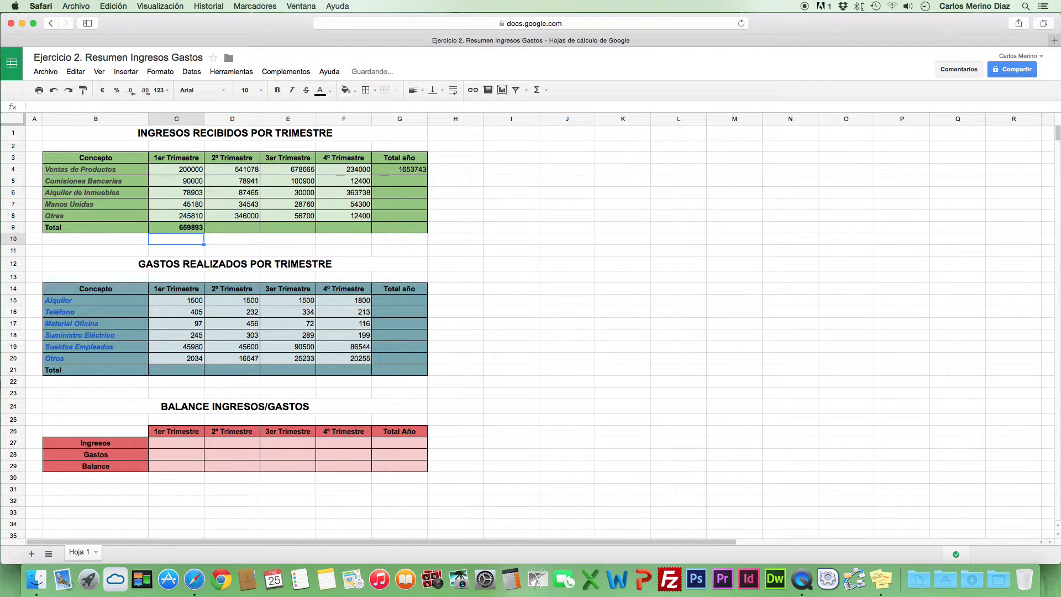
Set the first-quarter Ventas de Productos income in C4 back to 300000
left_click(191, 228)
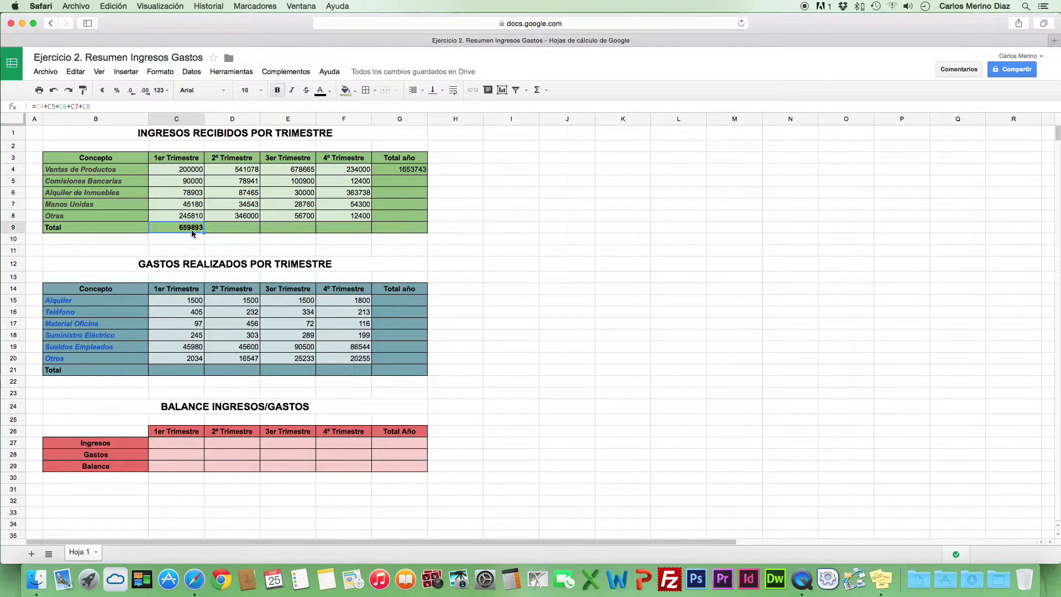
left_click(182, 171)
type("300000")
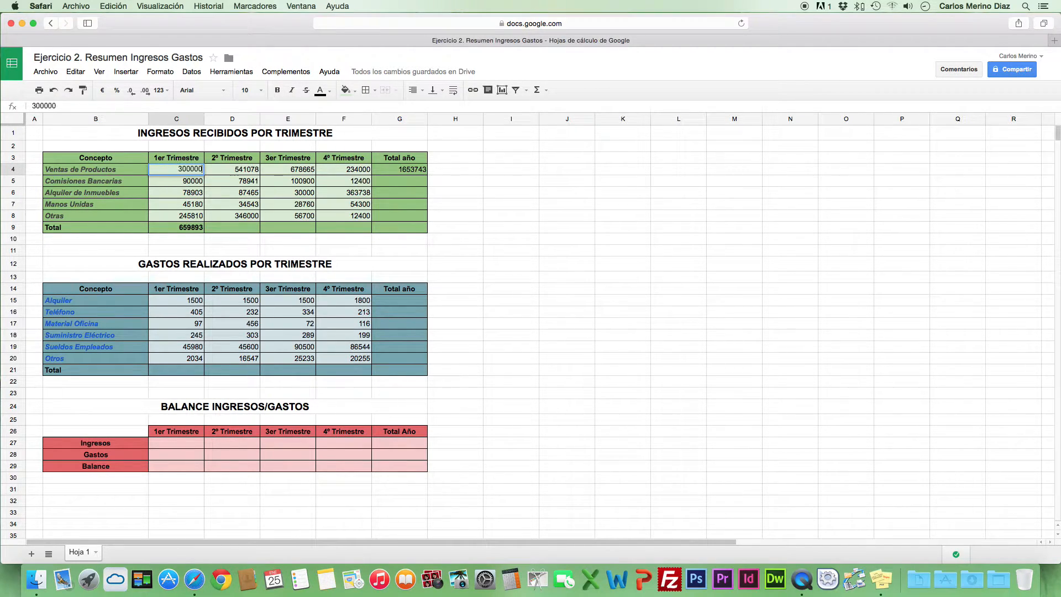
key("Return")
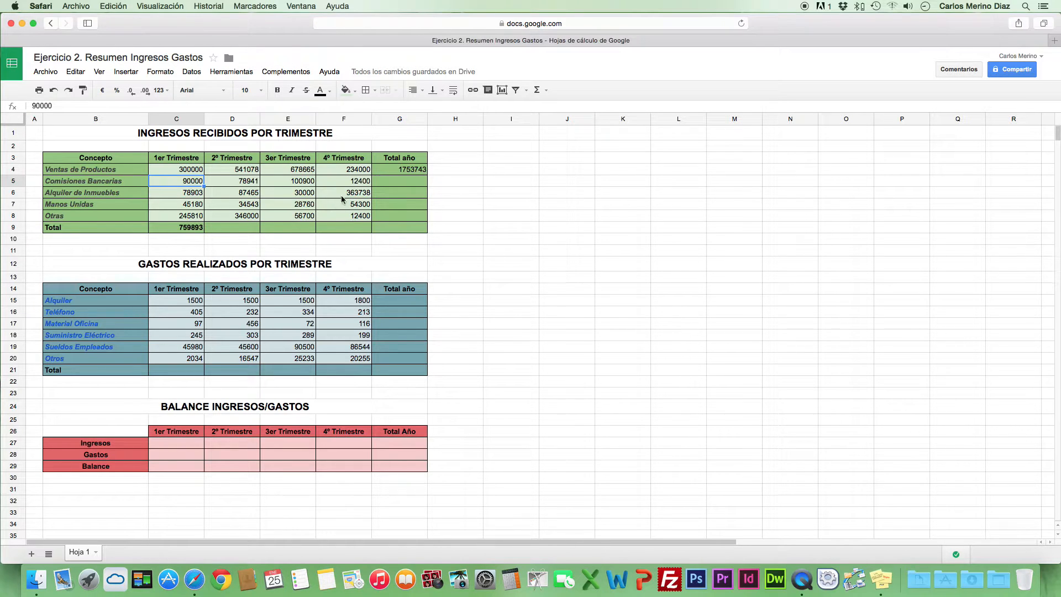
Go through the income table's Total año cells G4 to G8 and Total row cells C9 to F9 to see which still need formulas
left_click(380, 173)
left_click(381, 182)
left_click(380, 193)
left_click(381, 205)
left_click(382, 216)
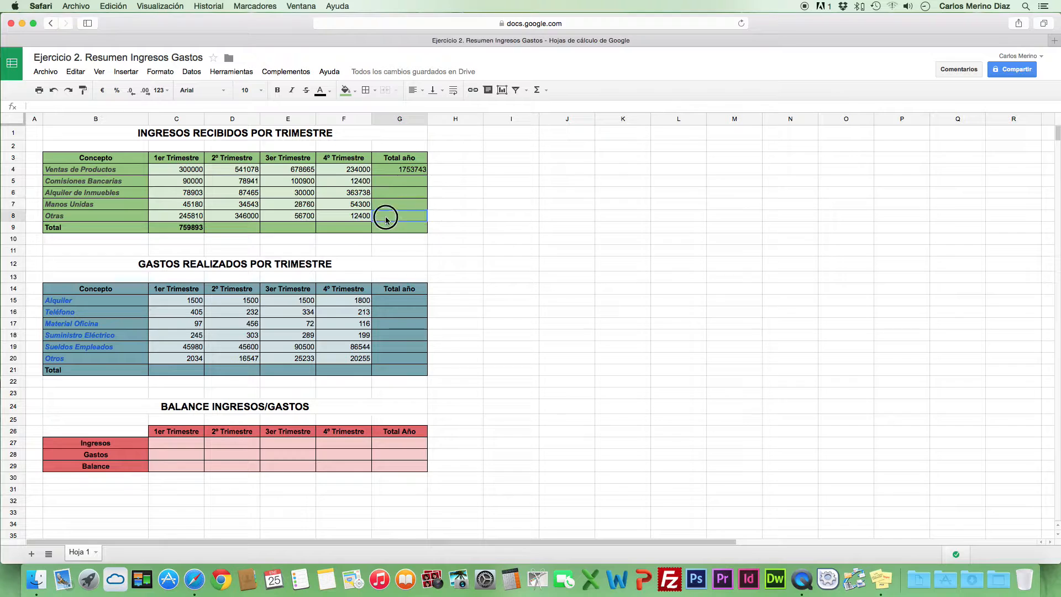
left_click(161, 228)
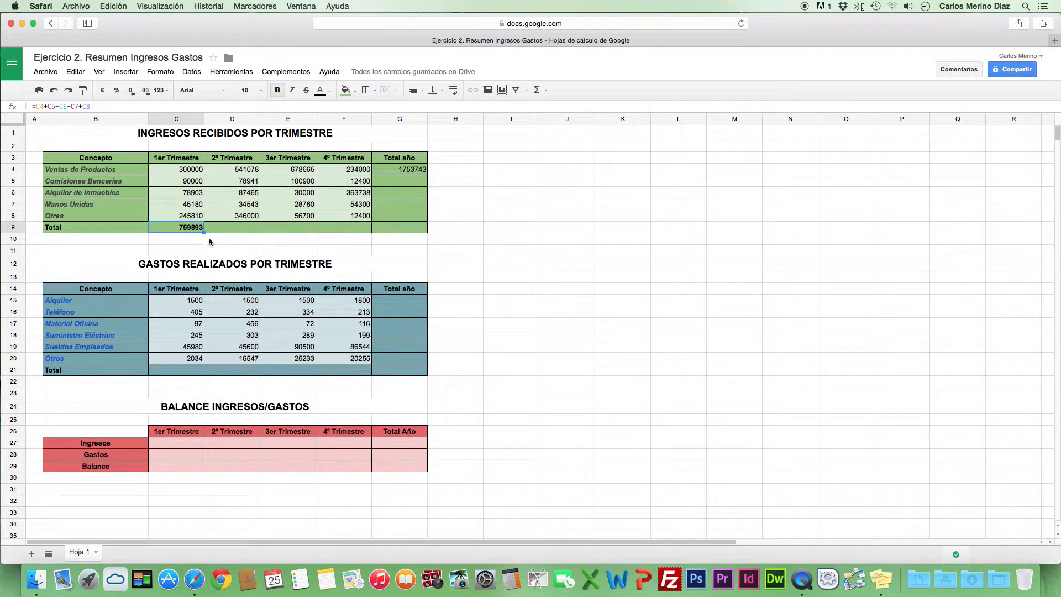
left_click(224, 227)
left_click(300, 227)
left_click(366, 228)
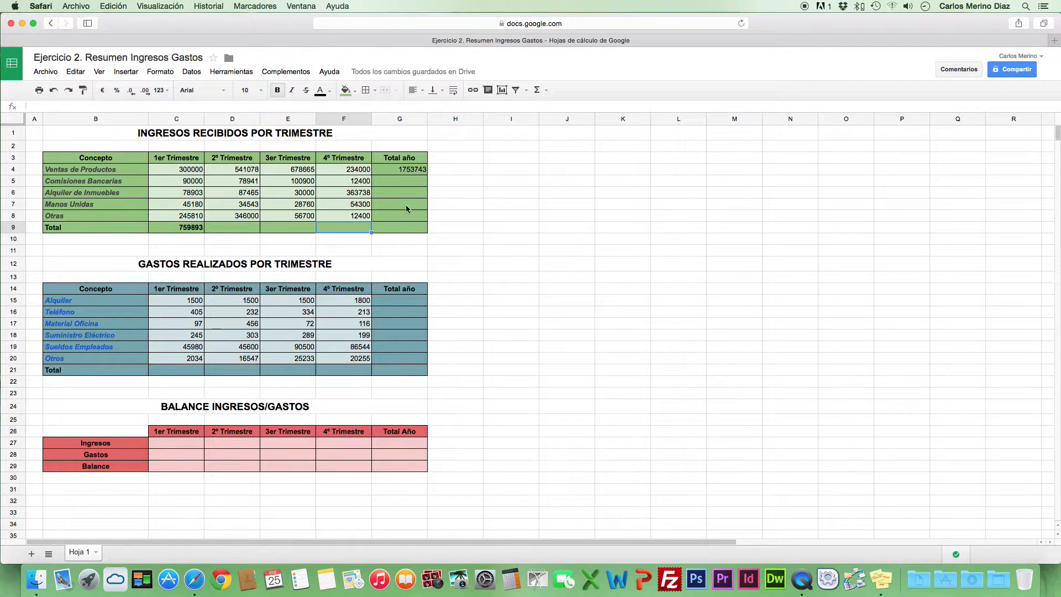
Review the Ventas de Productos total formula in G4 against its quarterly cells, and the Comisiones Bancarias cells to sum for G5
left_click(408, 171)
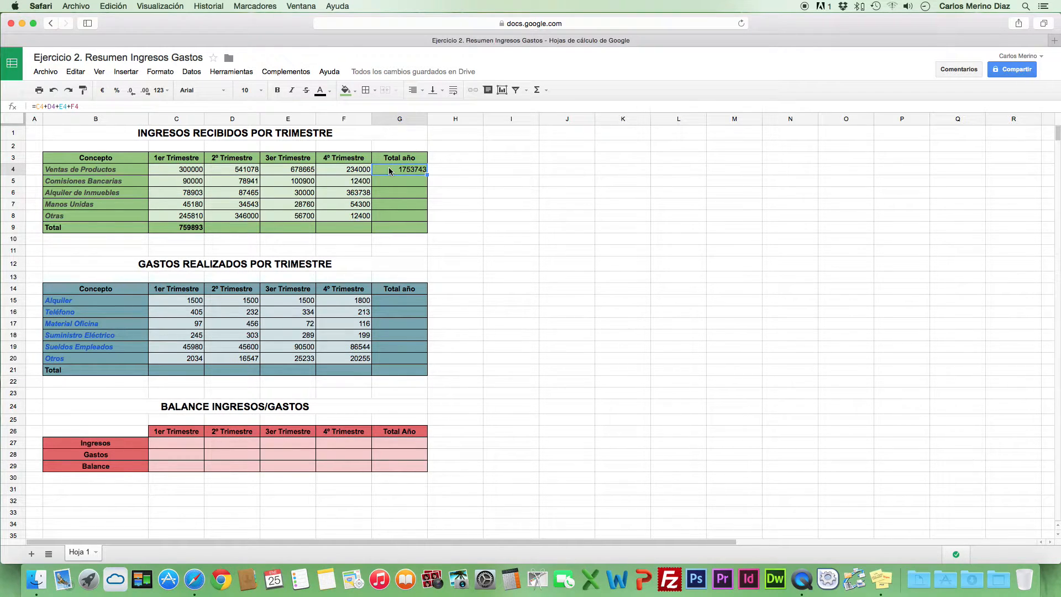
left_click(358, 172)
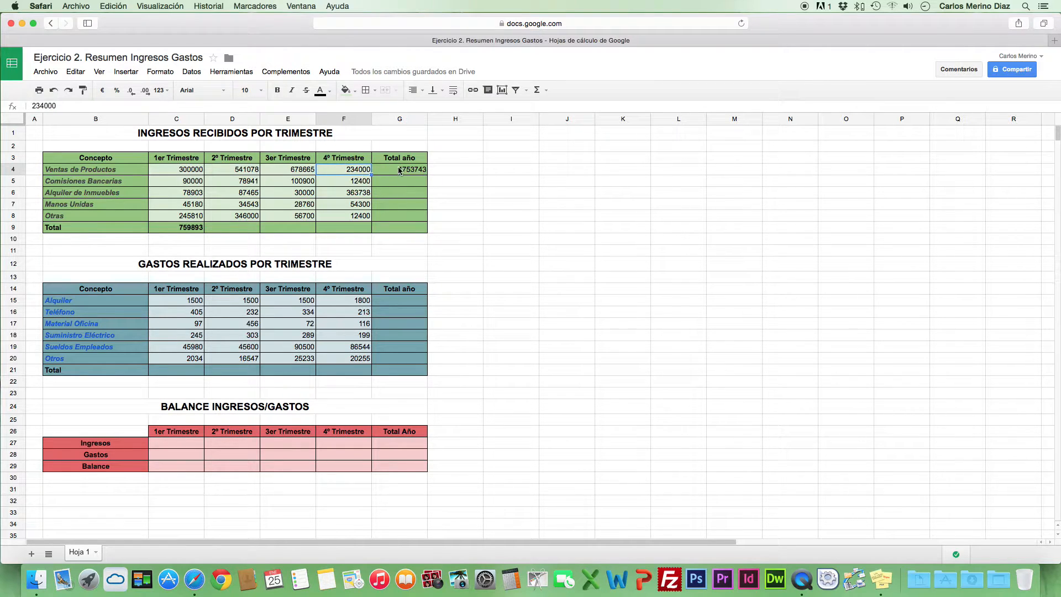
left_click(297, 172)
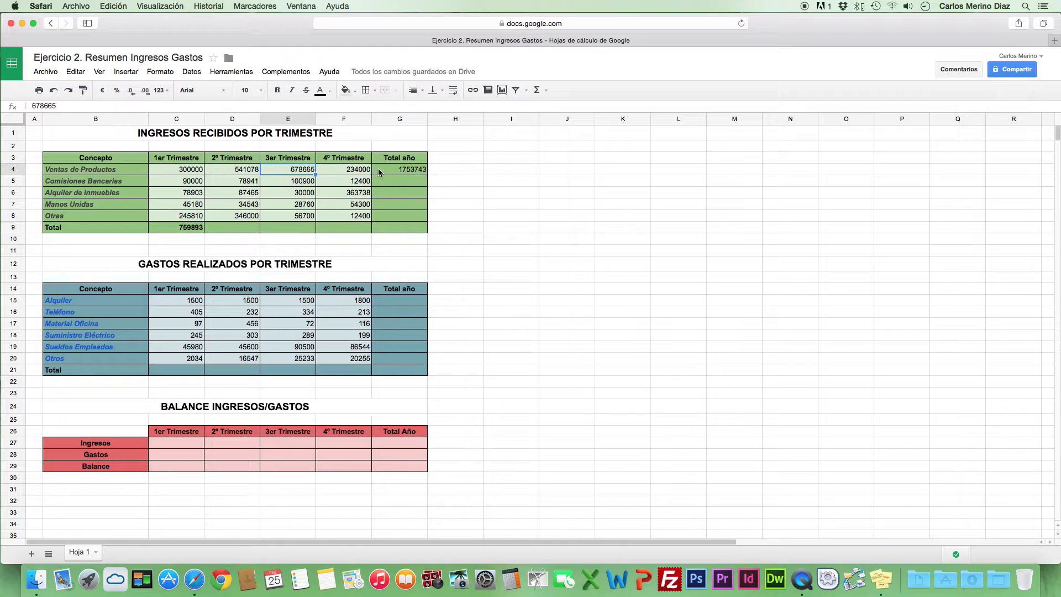
left_click(242, 169)
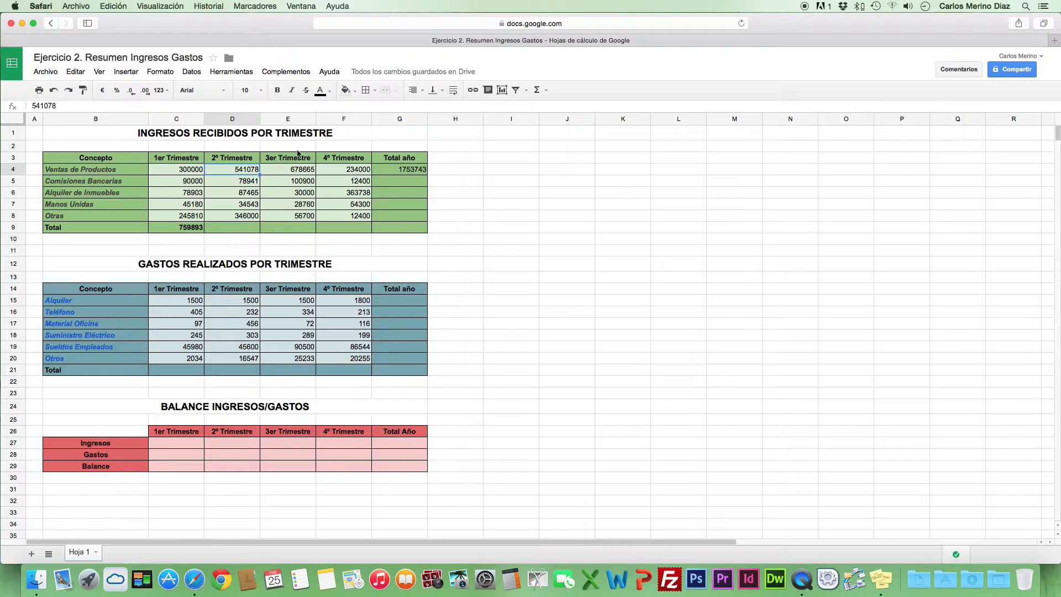
left_click(192, 171)
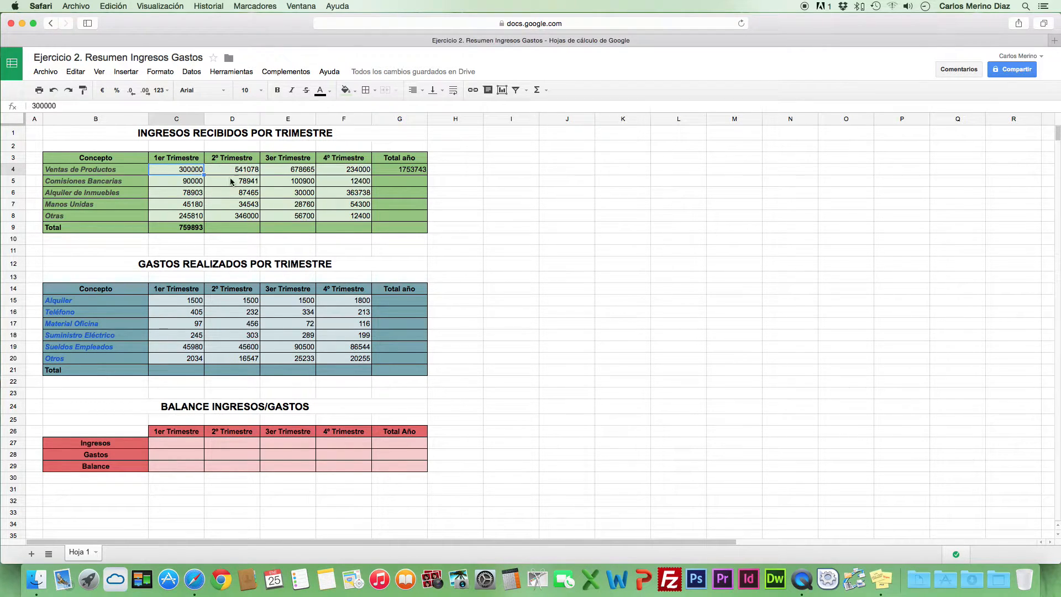
left_click(415, 173)
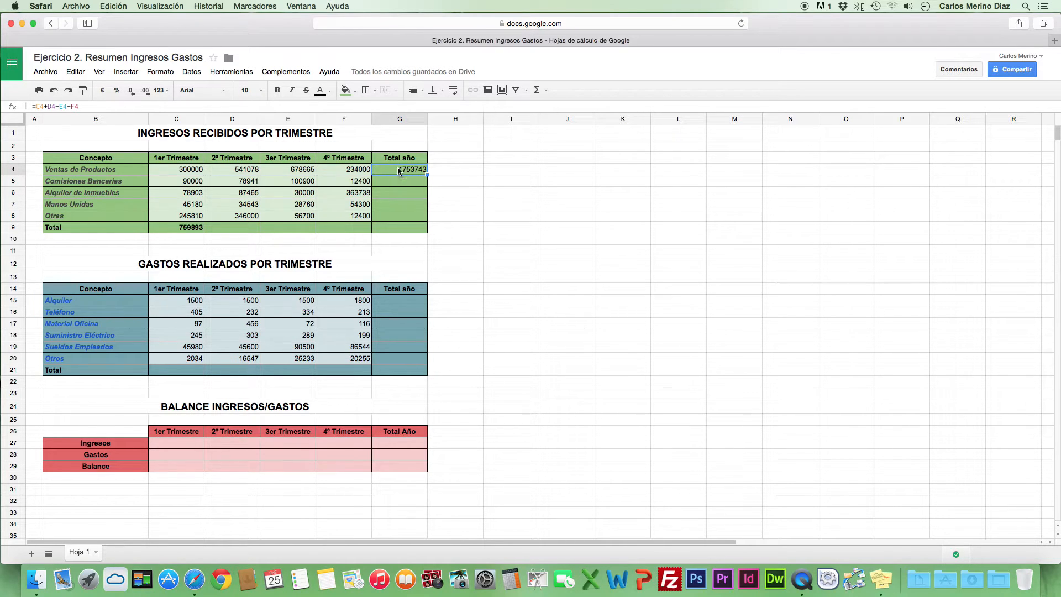
left_click(393, 184)
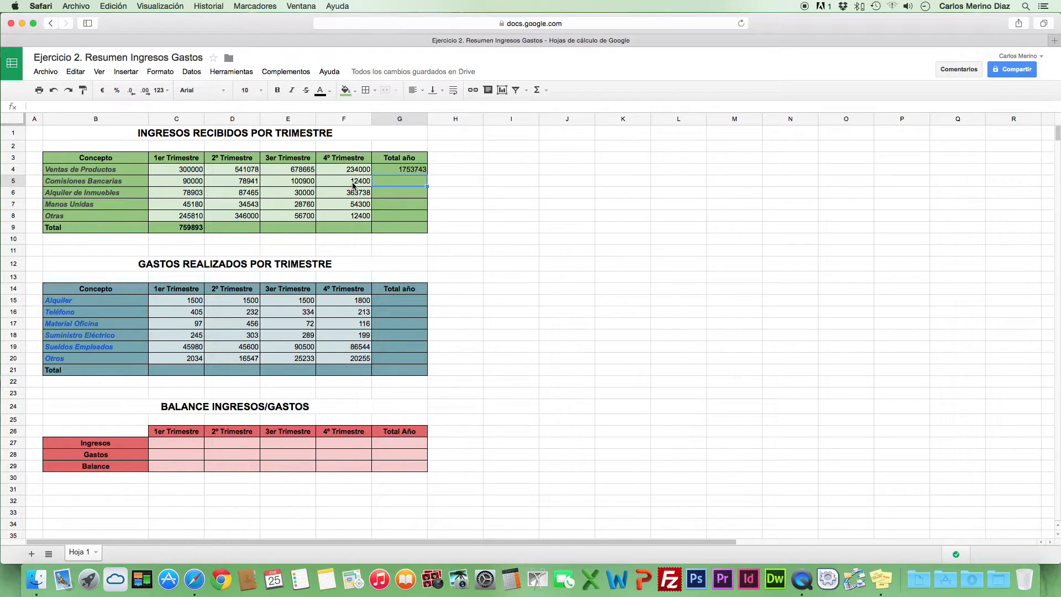
left_click(301, 186)
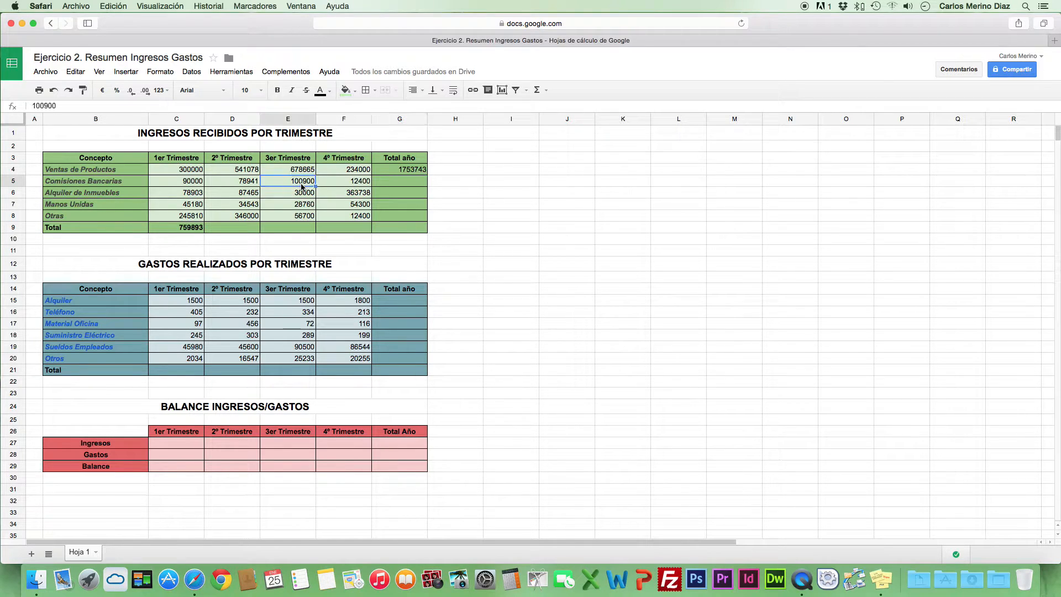
left_click(240, 182)
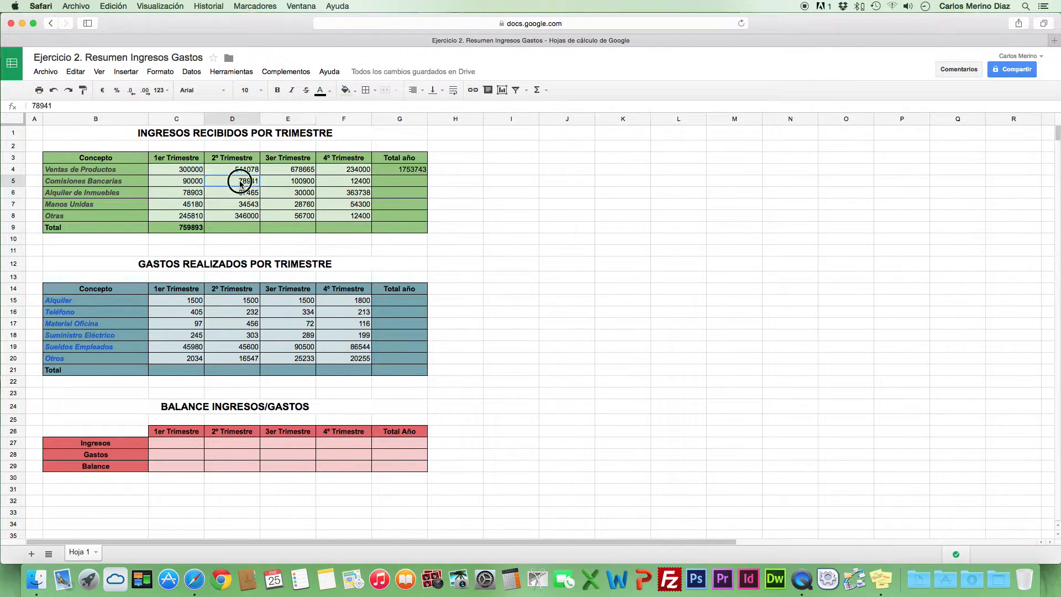
left_click(183, 183)
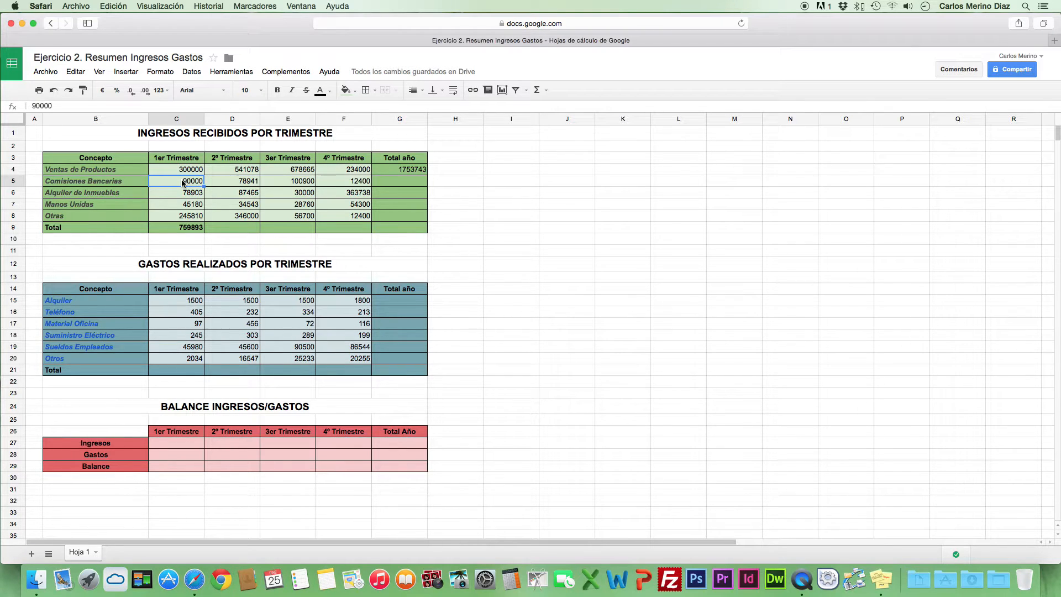
Copy the annual total formula from G4 to G5 for Comisiones Bancarias and compare the formulas in both cells
left_click(391, 169)
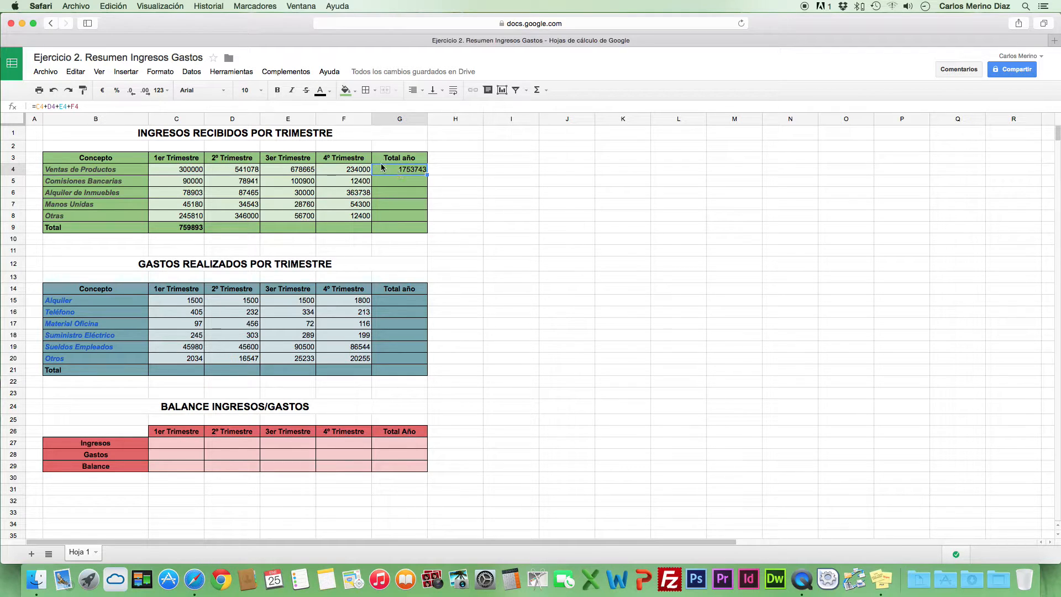
left_click(77, 72)
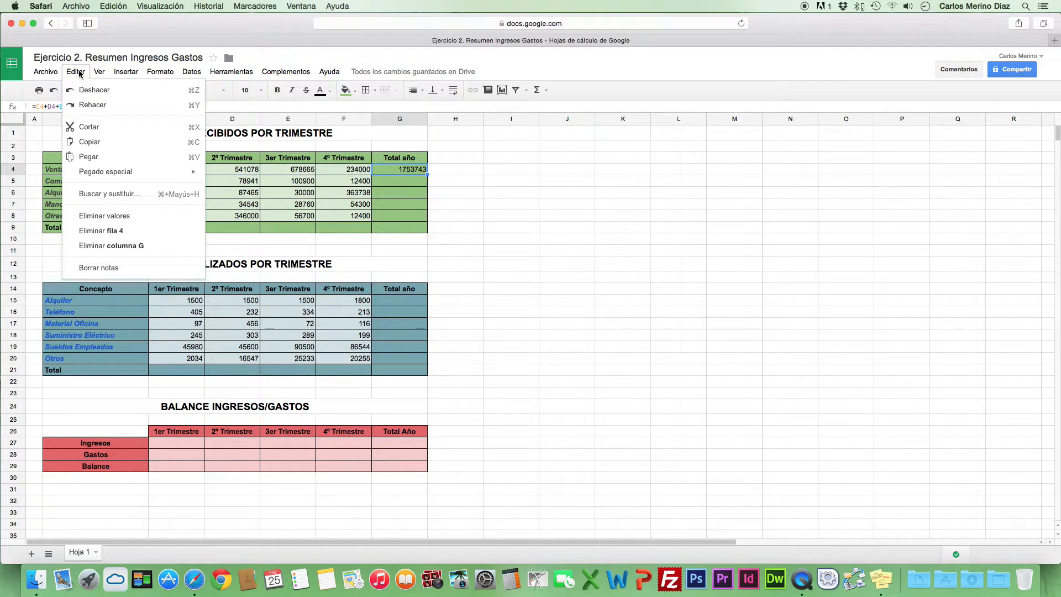
left_click(135, 142)
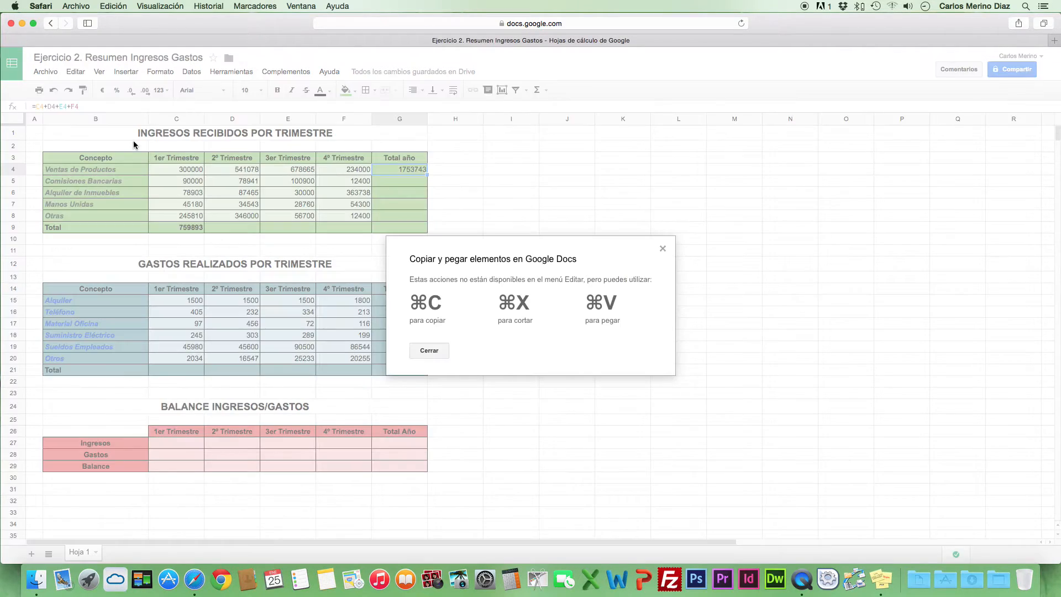
left_click(429, 351)
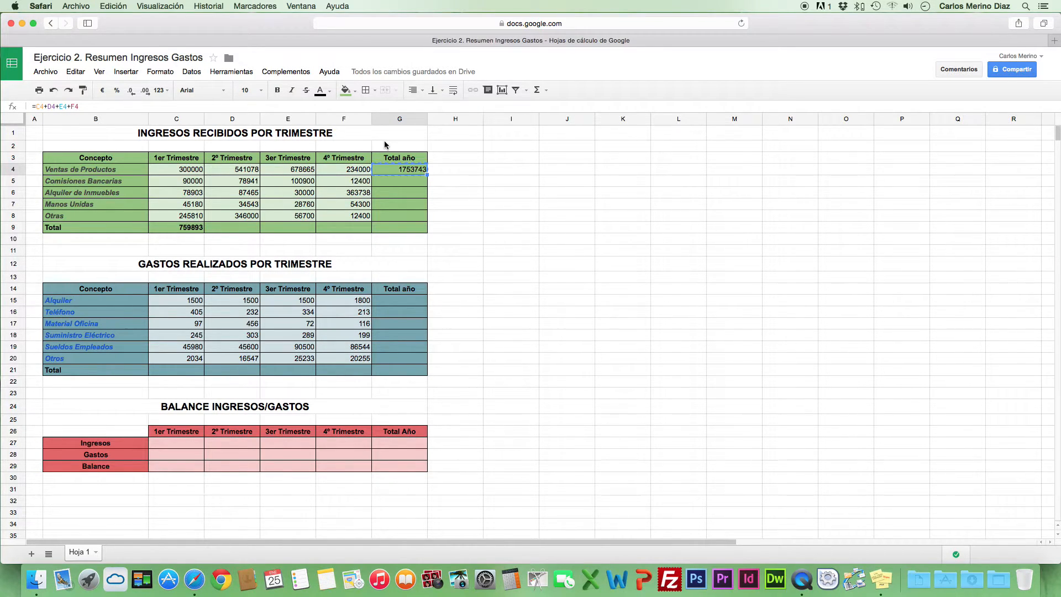
left_click(387, 181)
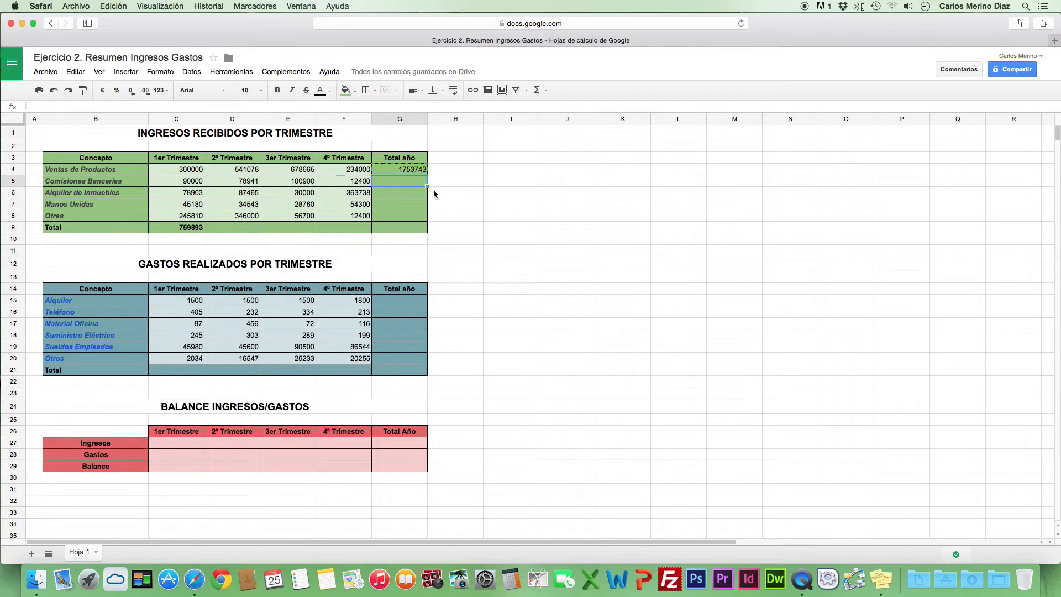
key("super+v")
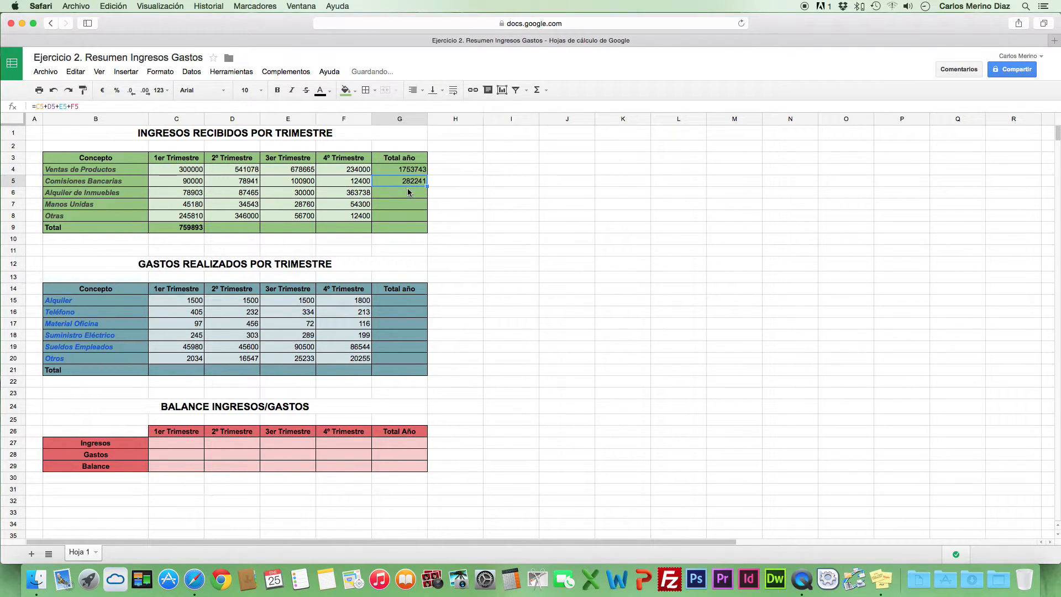
left_click(400, 171)
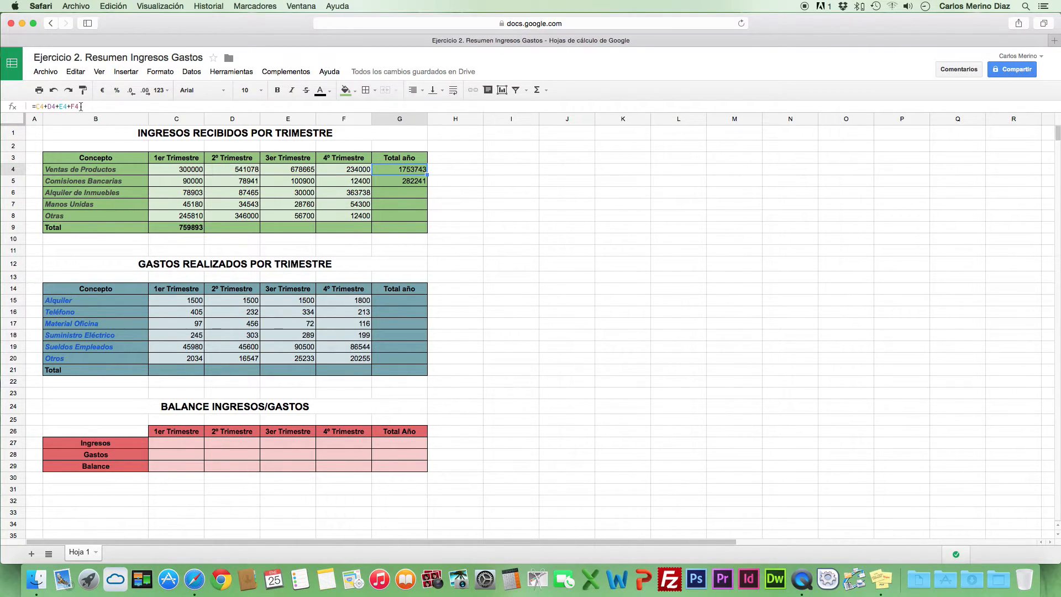
left_click(395, 183)
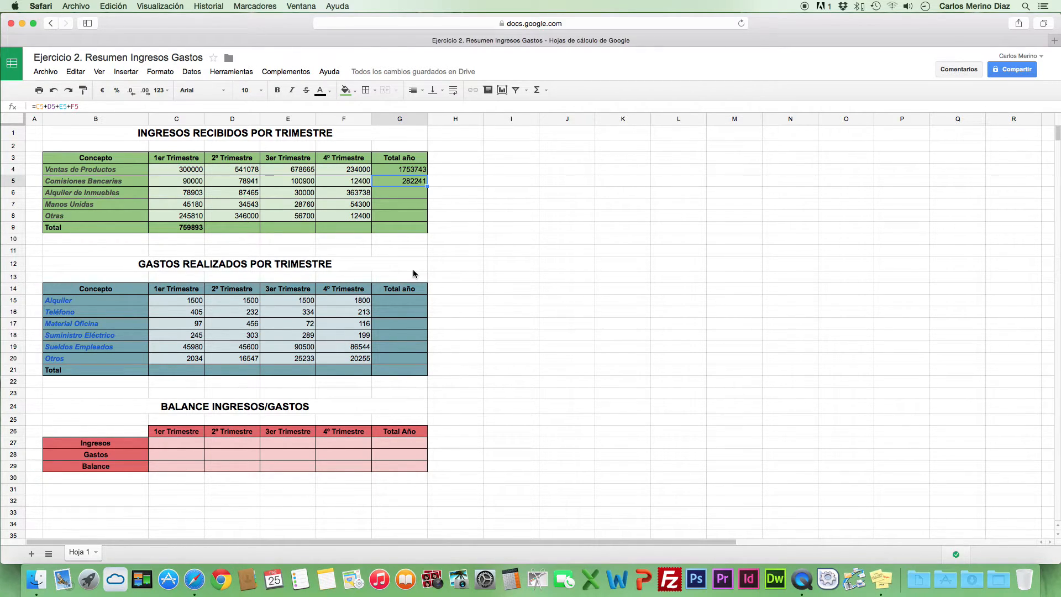
Fill the annual total formula from G4 down to G8 and check the formulas in G5 to G8
left_click(403, 166)
left_click(363, 174)
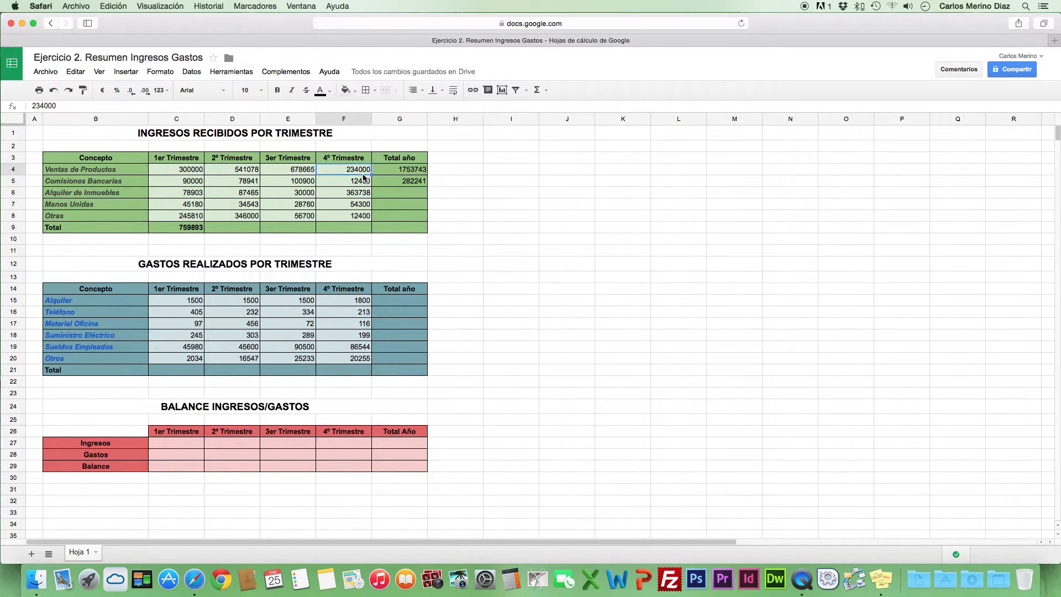
left_click(391, 167)
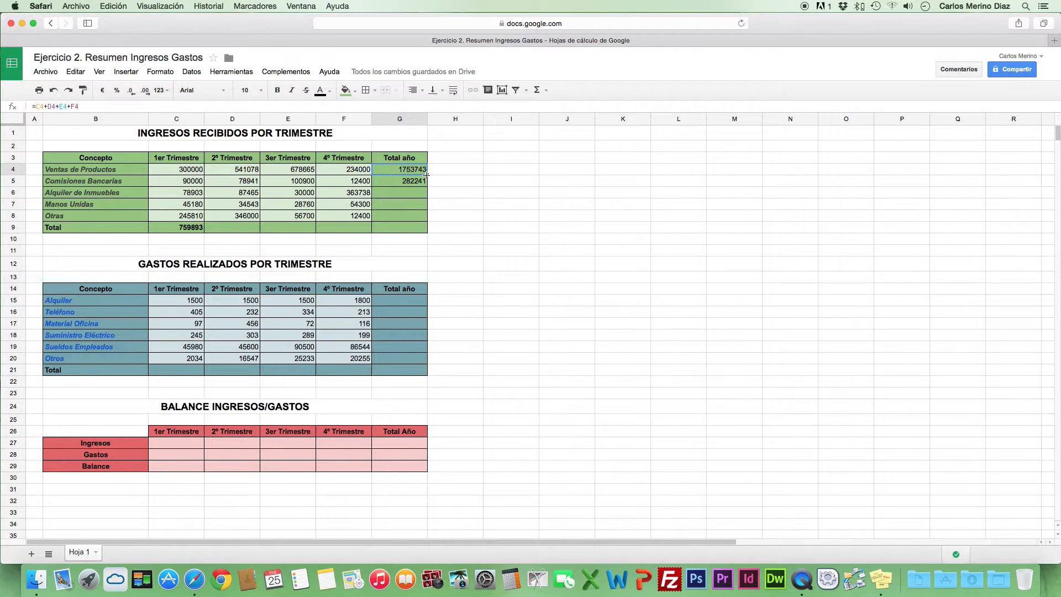
left_click_drag(427, 174, 415, 216)
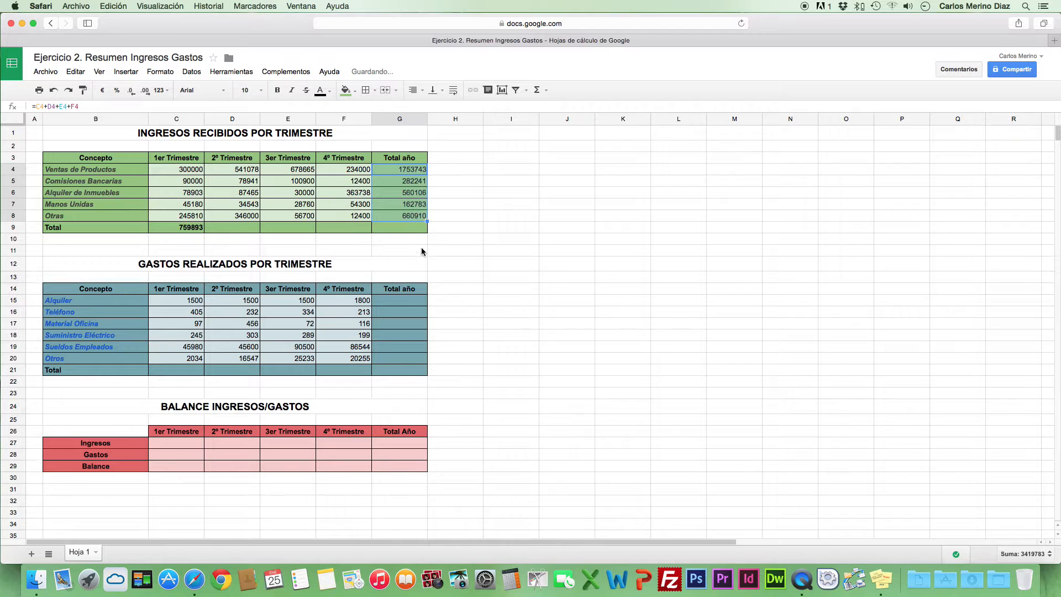
left_click(390, 181)
left_click(390, 195)
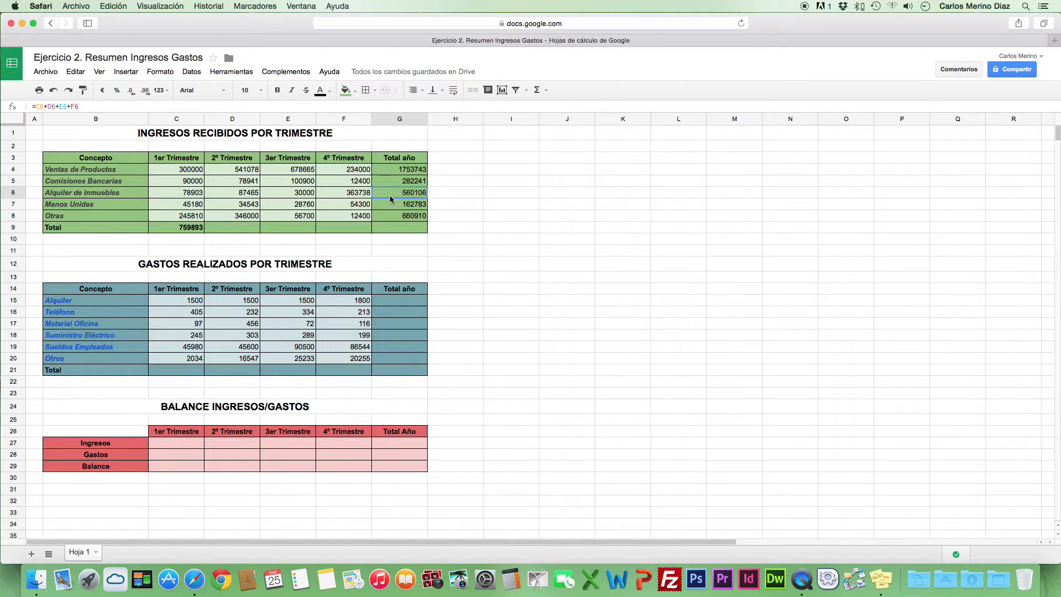
left_click(390, 205)
left_click(390, 216)
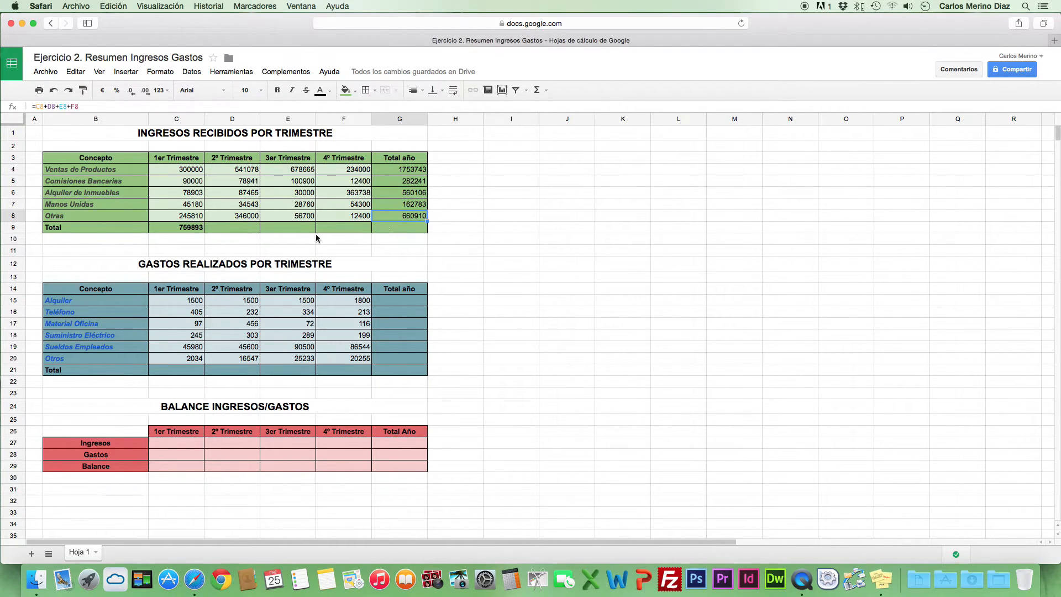
Fill the quarterly income total formula from C9 across to F9
left_click(189, 229)
left_click_drag(204, 231, 359, 228)
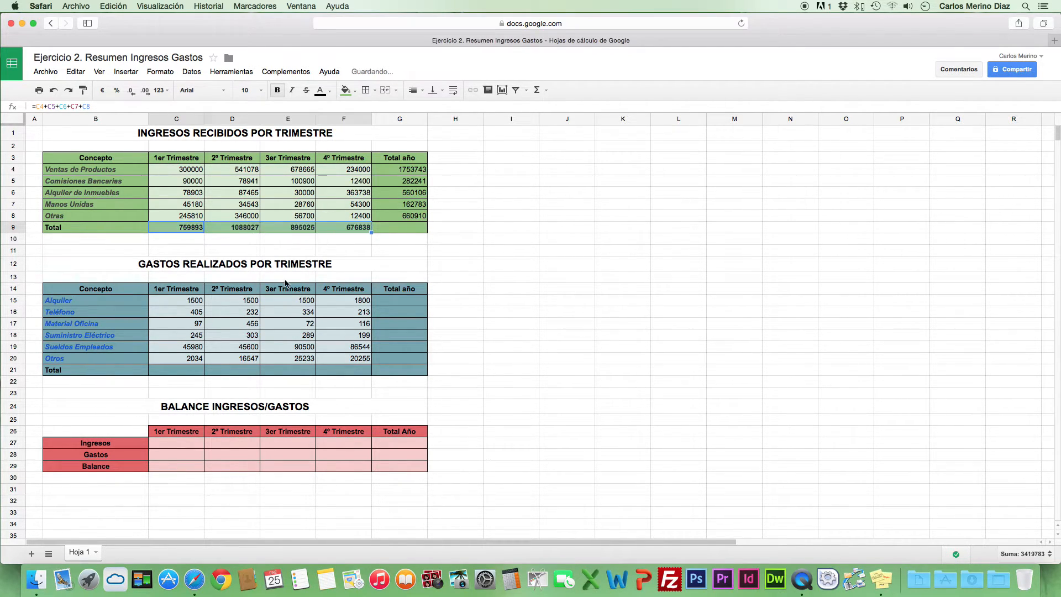
left_click(202, 239)
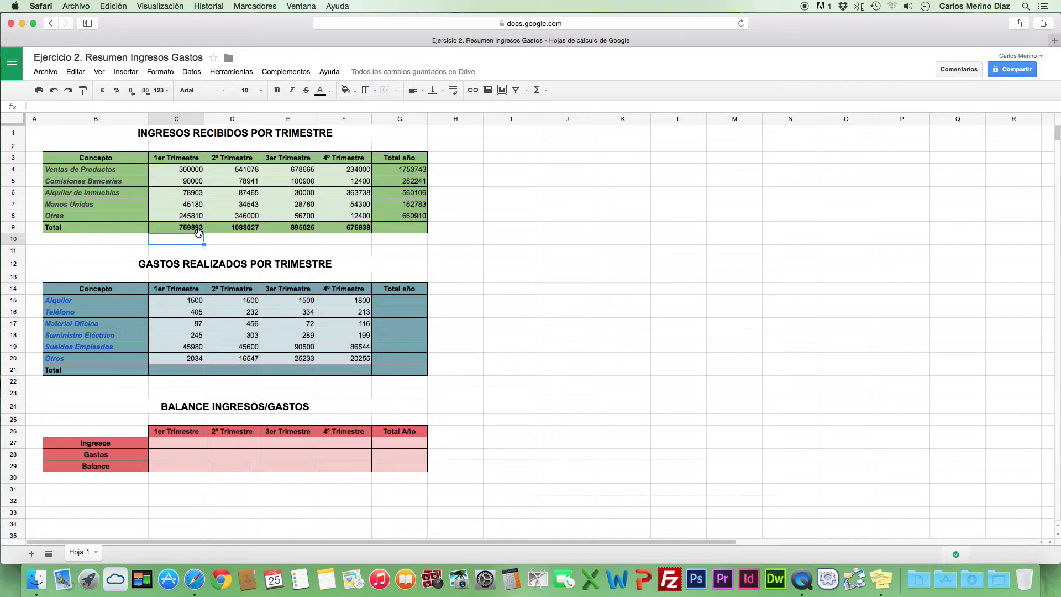
left_click(195, 228)
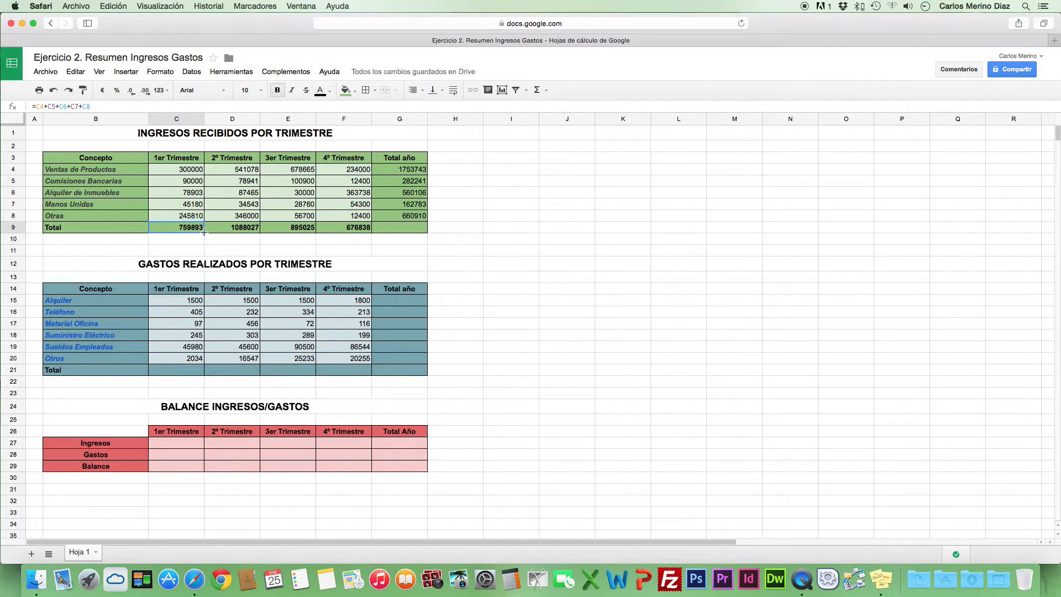
left_click_drag(204, 232, 354, 230)
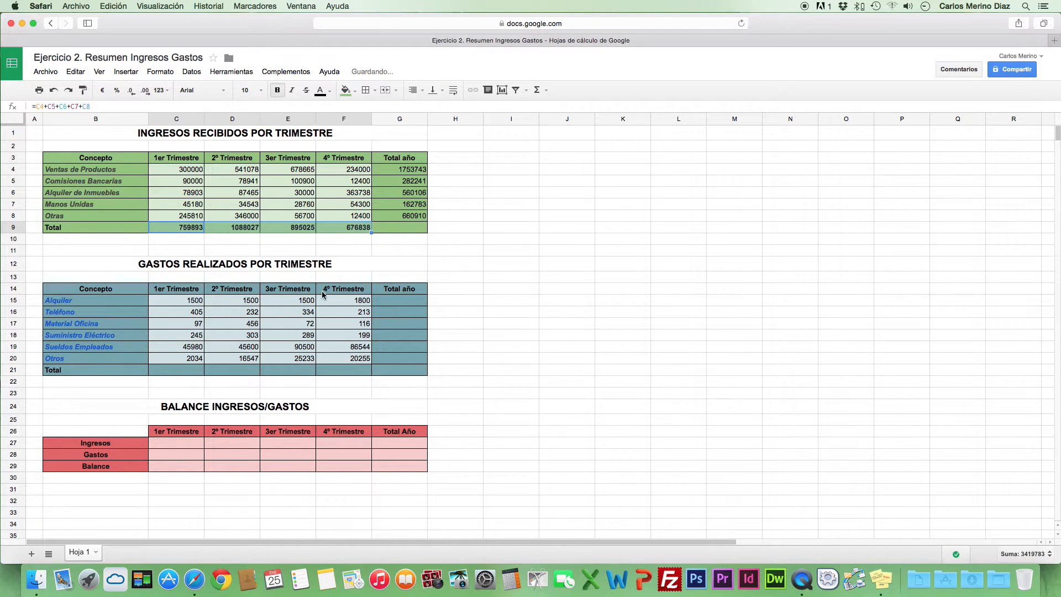
Try extending the Otras annual total formula from G8 into G9, and clear G9 again
left_click(394, 229)
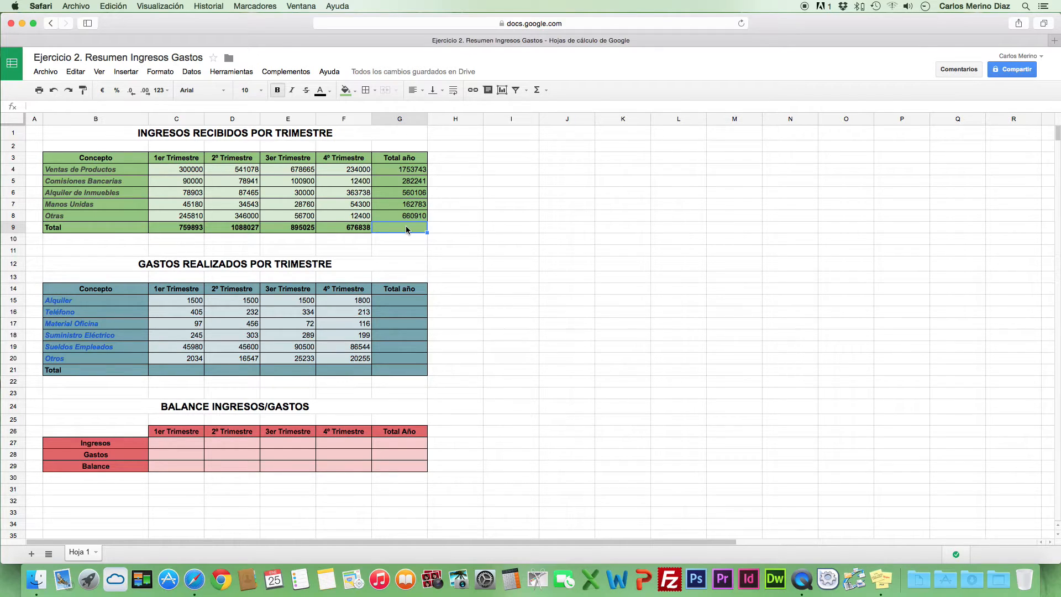
left_click(419, 215)
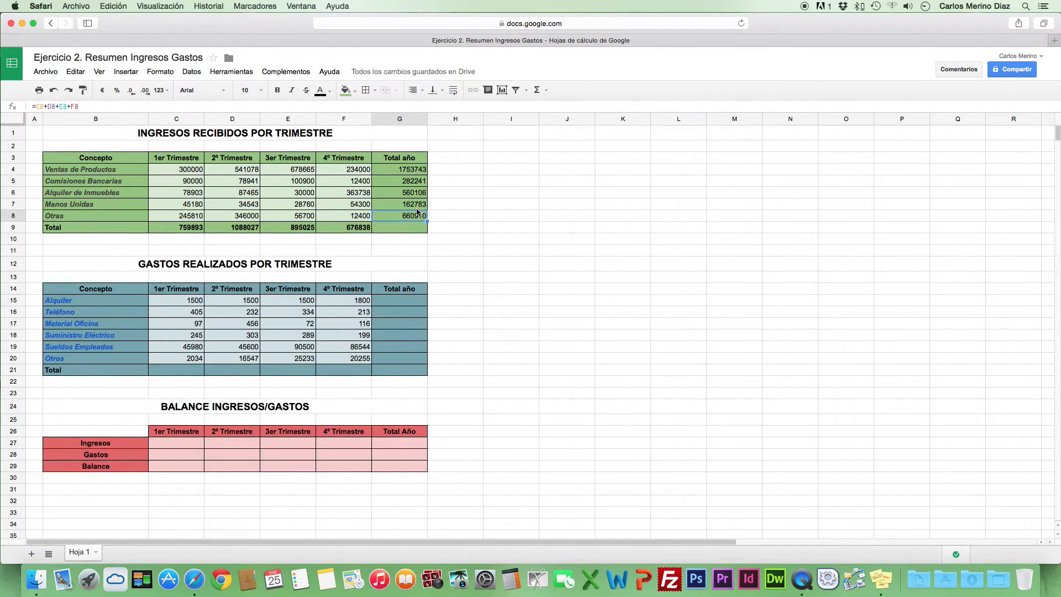
left_click_drag(426, 219, 426, 228)
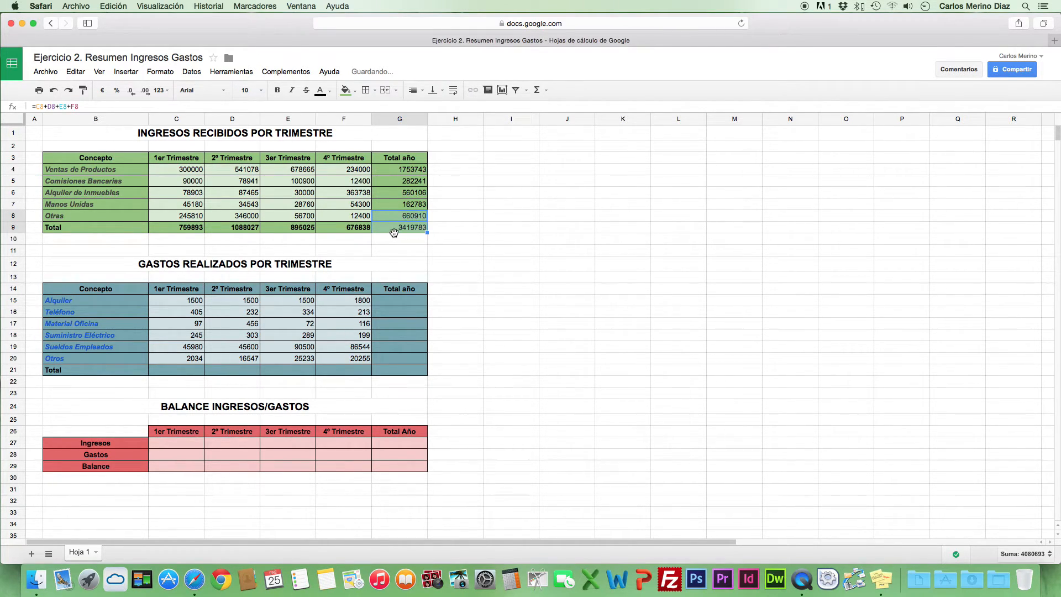
left_click(392, 217)
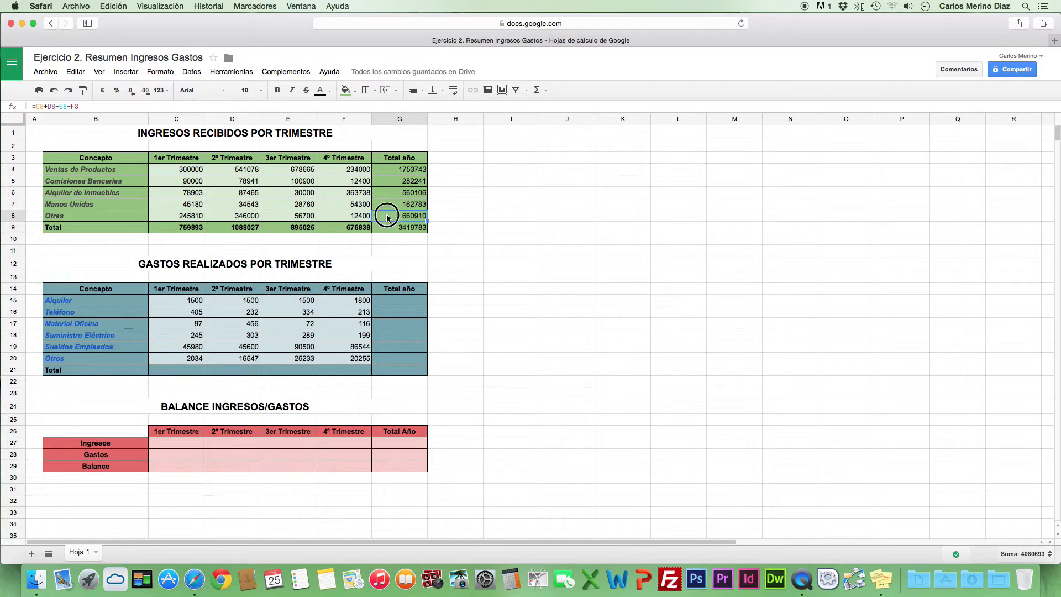
left_click(388, 228)
key("BackSpace")
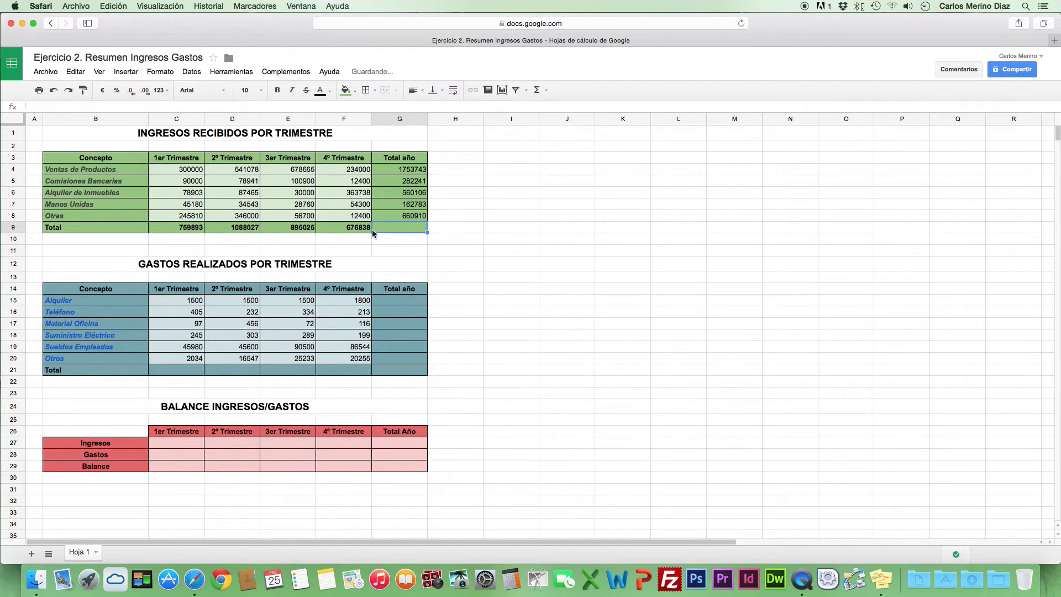
Extend the fourth-quarter total formula from F9 into G9 to total the annual income
left_click(334, 227)
left_click_drag(370, 231, 404, 228)
left_click(453, 239)
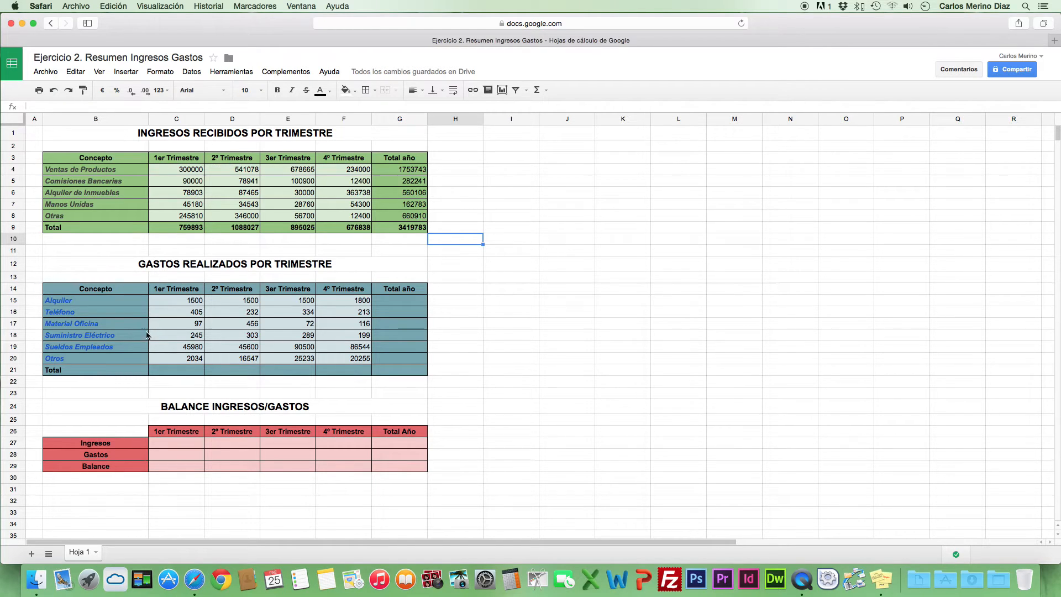
Check the Ventas de Productos annual total formula in G4 and select the quarterly income figures in C4:F8
left_click(386, 300)
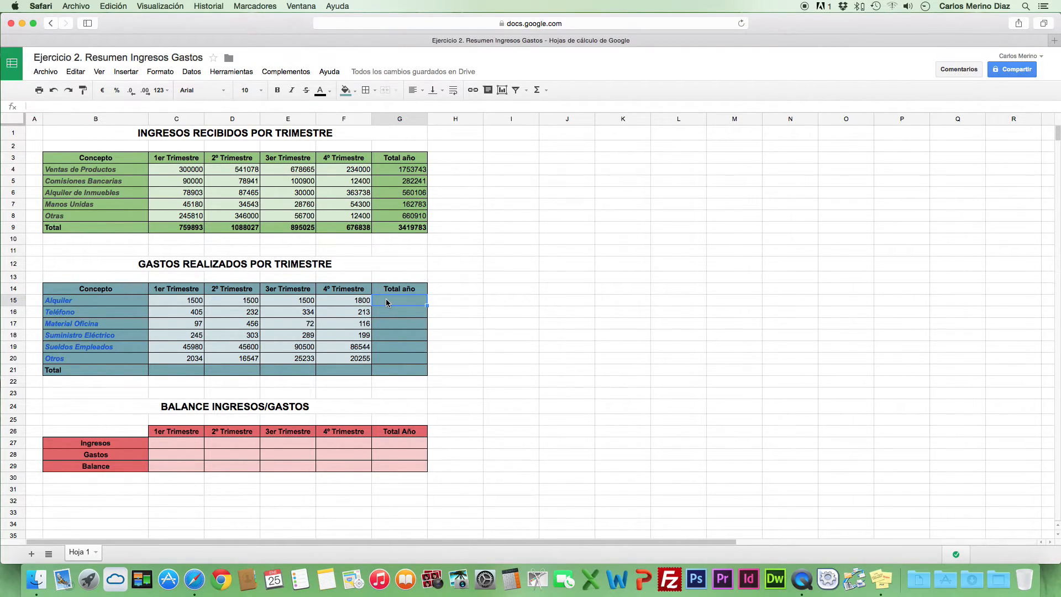
left_click(423, 171)
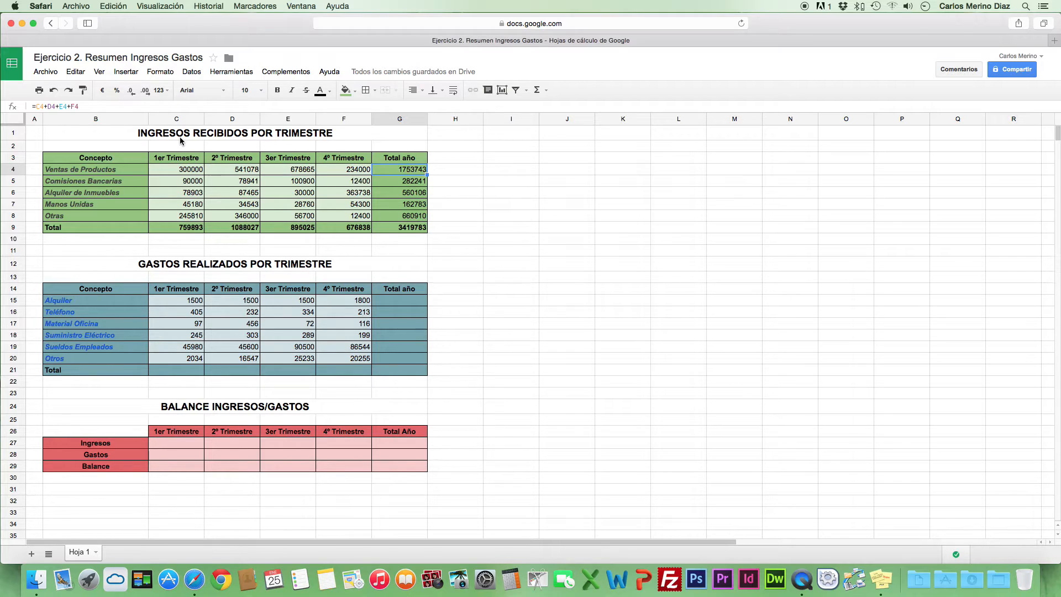
left_click(415, 302)
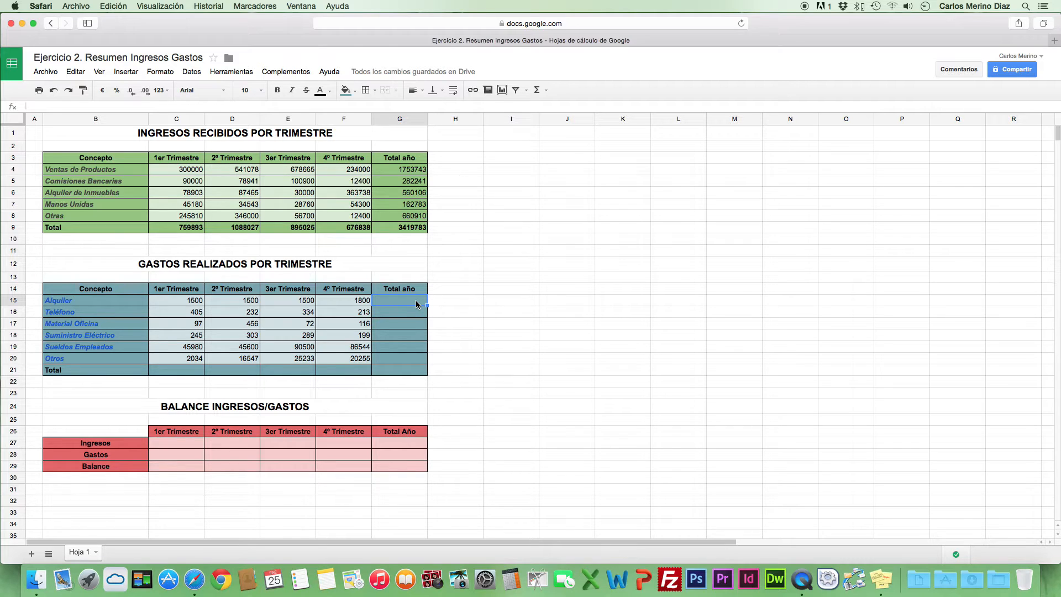
left_click_drag(180, 169, 348, 219)
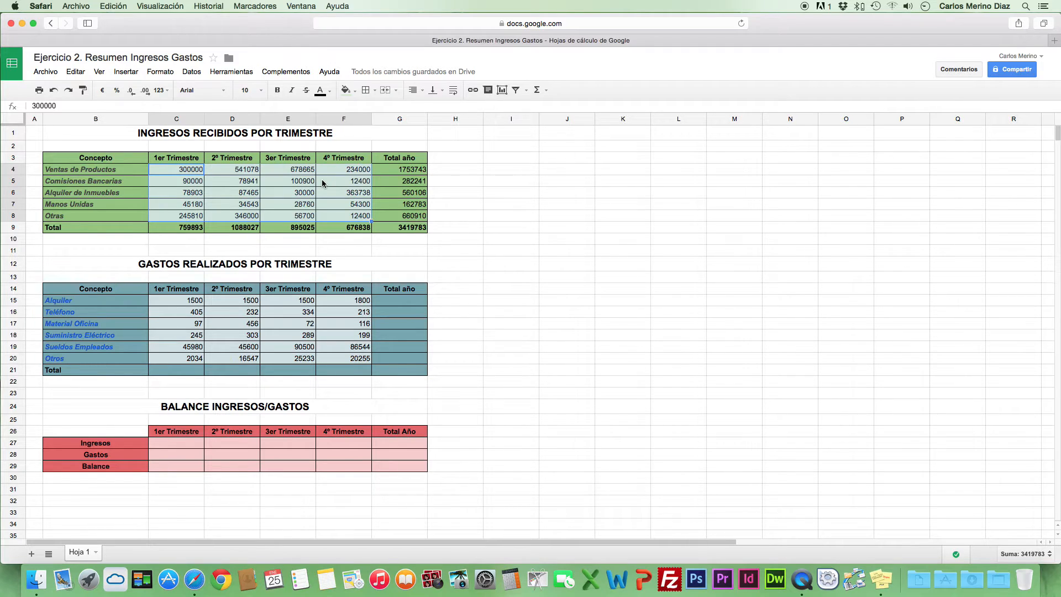
Enter =SUM(C15:F15) in G15 to total the annual Alquiler expense, and check the resulting formula
left_click(415, 301)
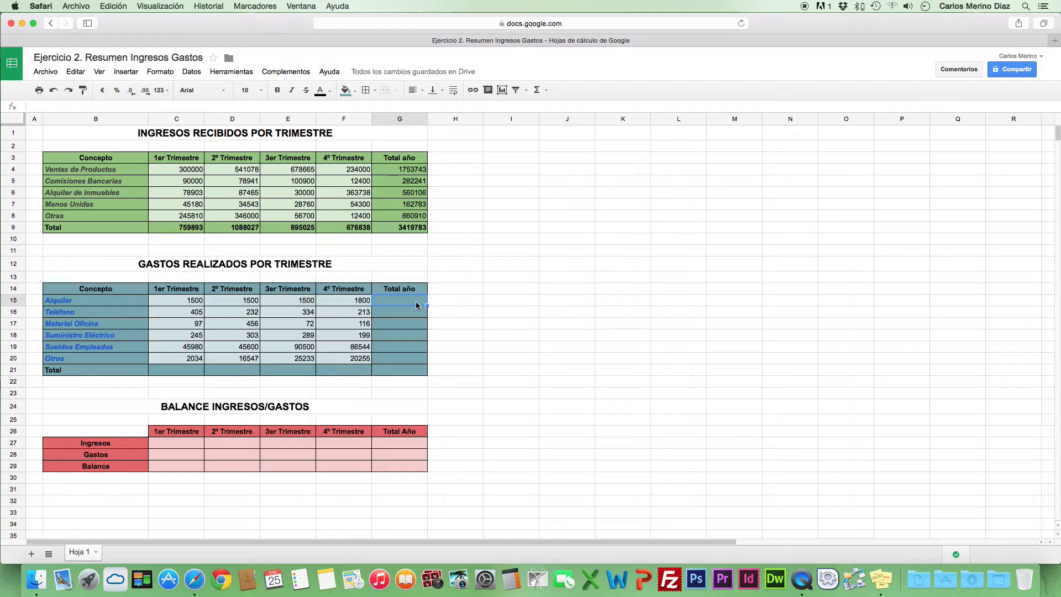
type("=")
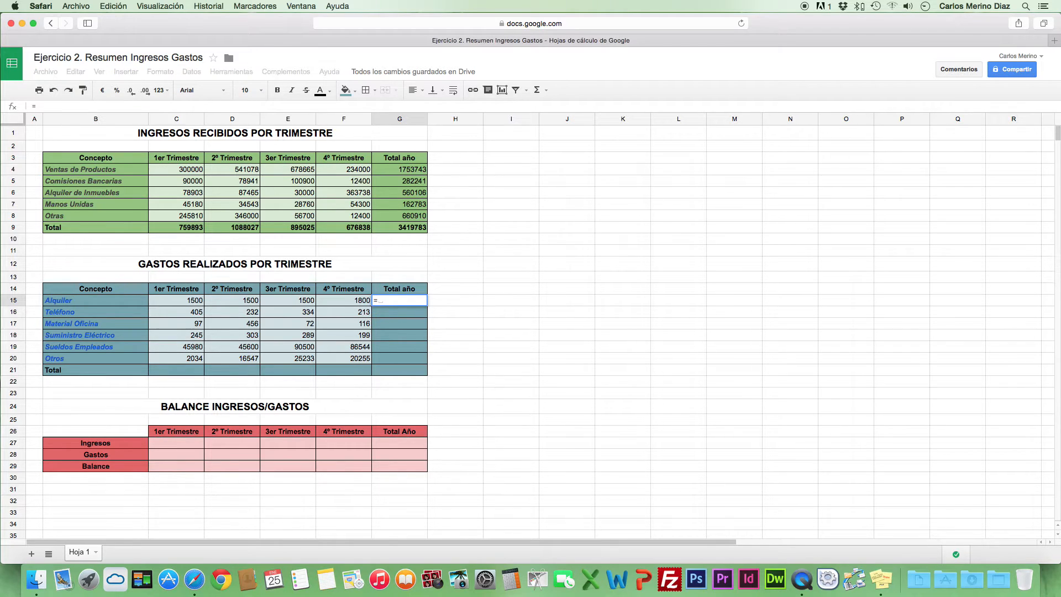
type("sjh")
key("BackSpace")
key("BackSpace")
type("SU")
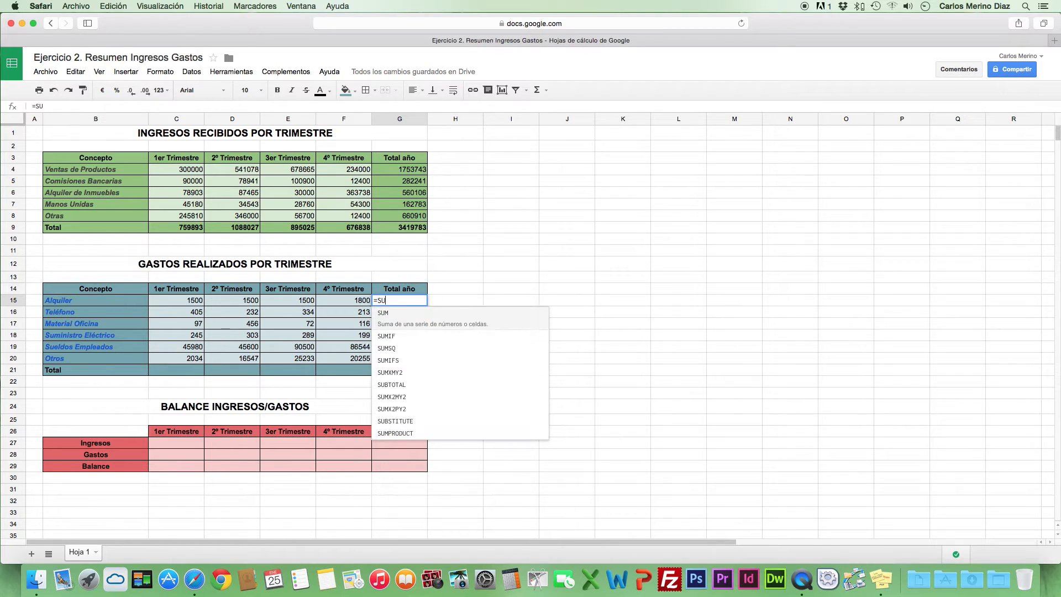
type("M")
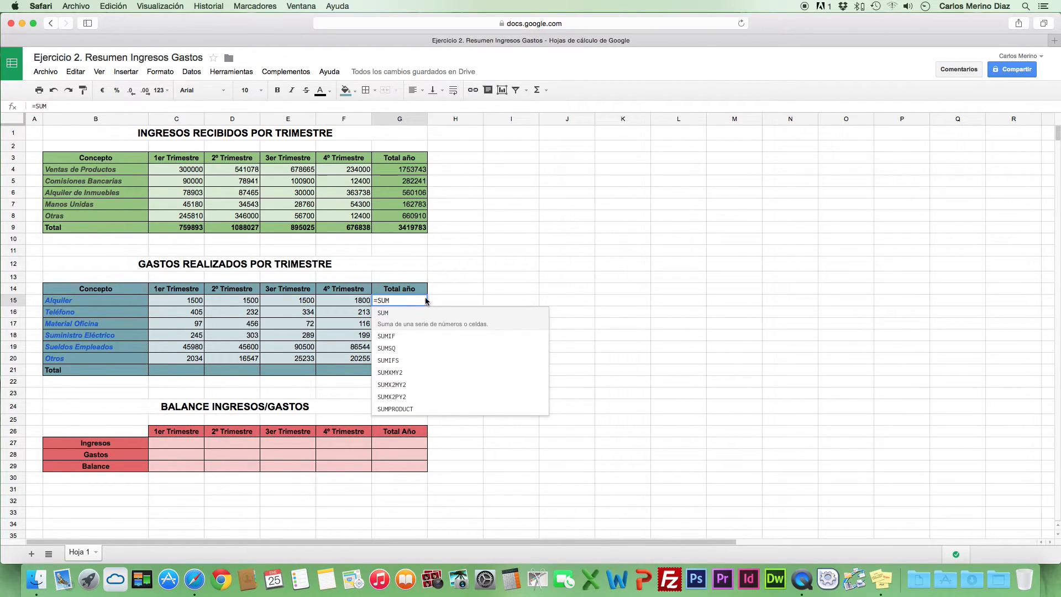
left_click(413, 325)
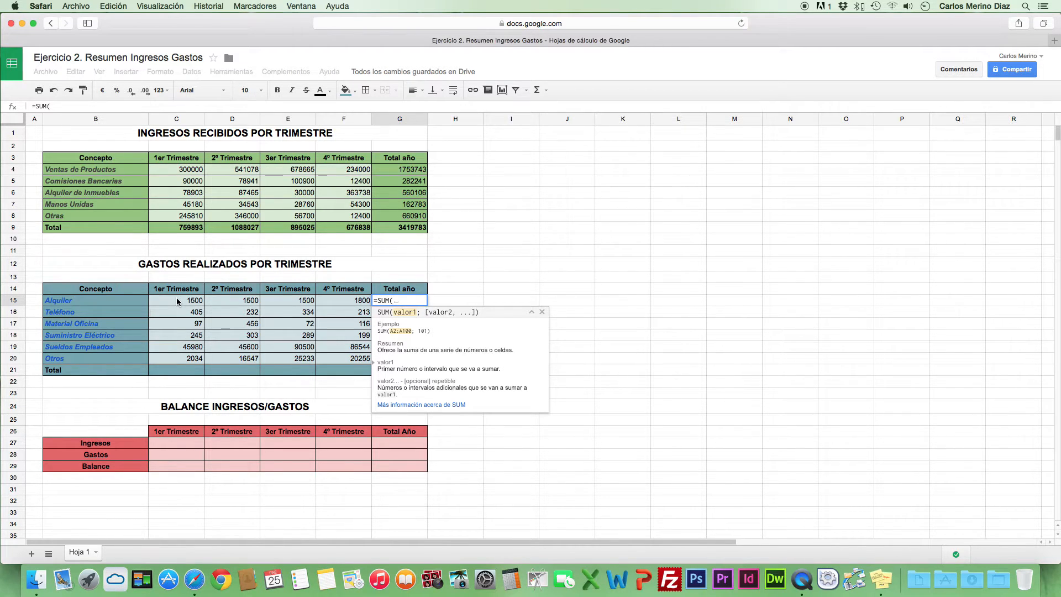
left_click_drag(177, 301, 344, 306)
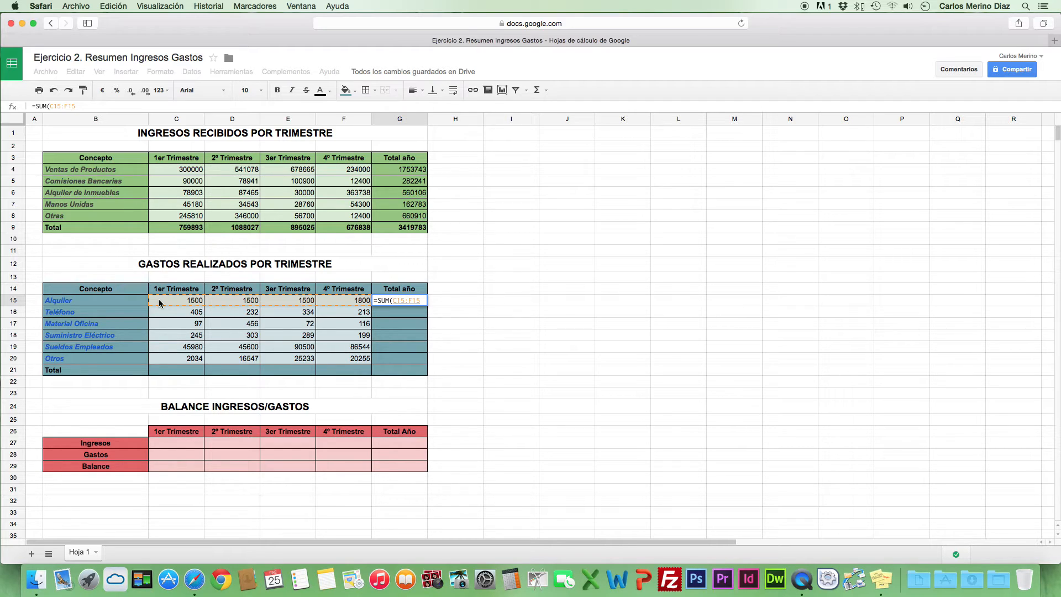
key("Return")
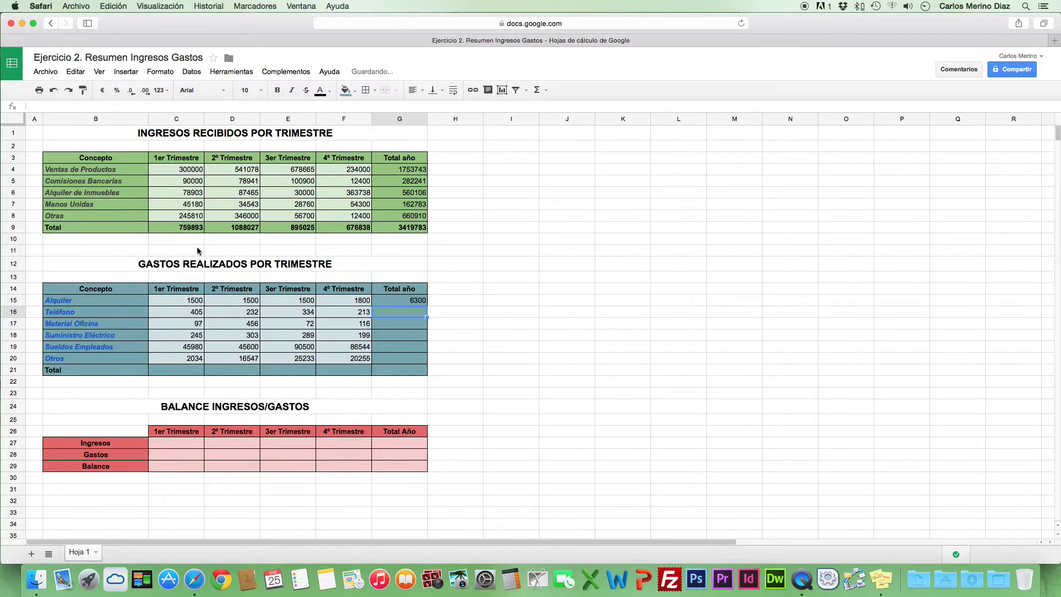
left_click(406, 301)
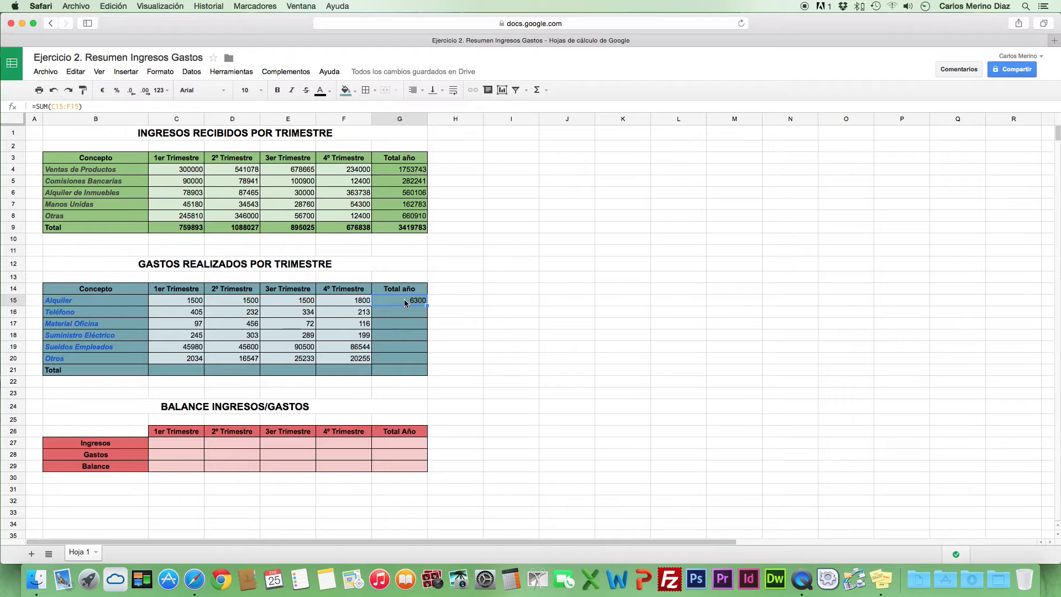
Enter =SUM(C15:C20) in C21 to total the first-quarter expenses
left_click(194, 375)
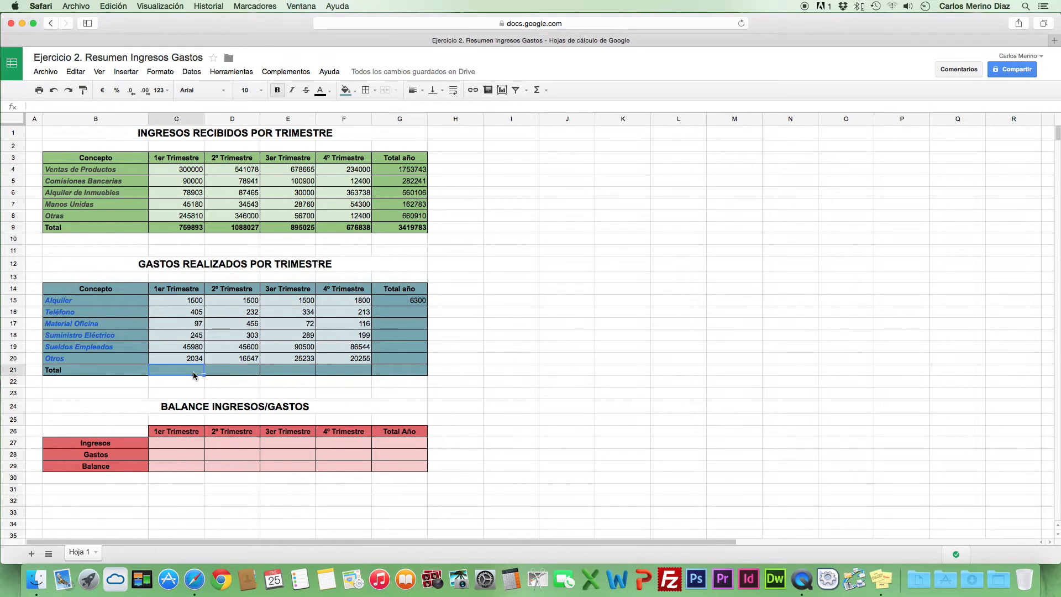
type("=SU")
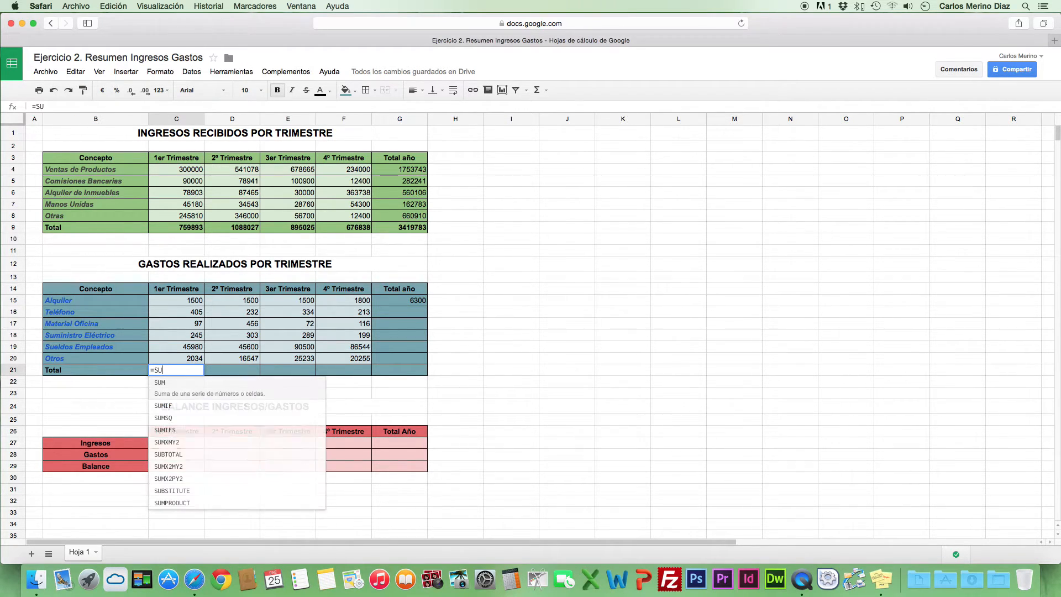
type("M(")
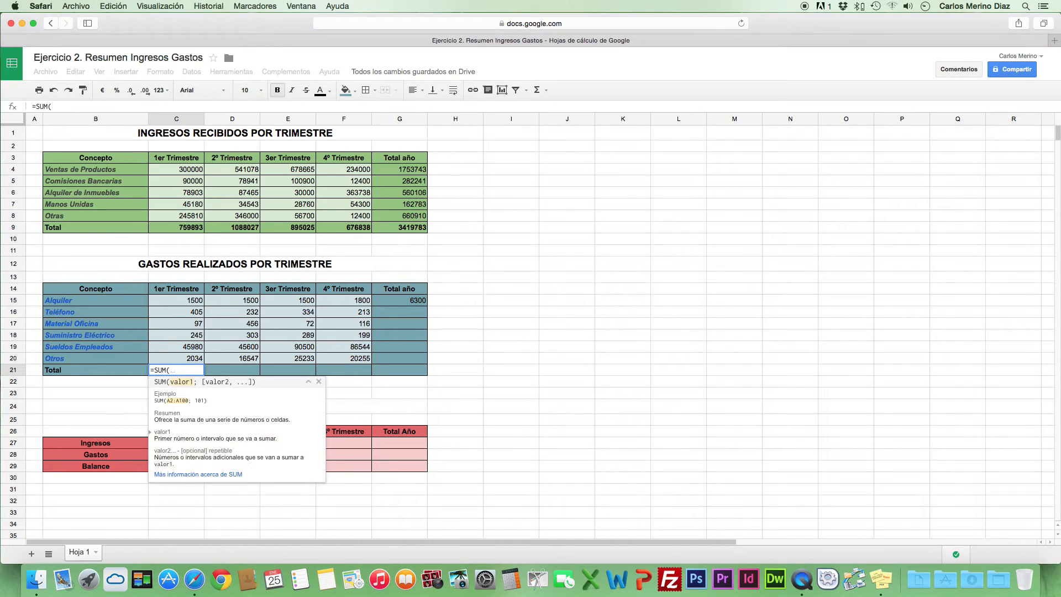
left_click_drag(185, 301, 186, 359)
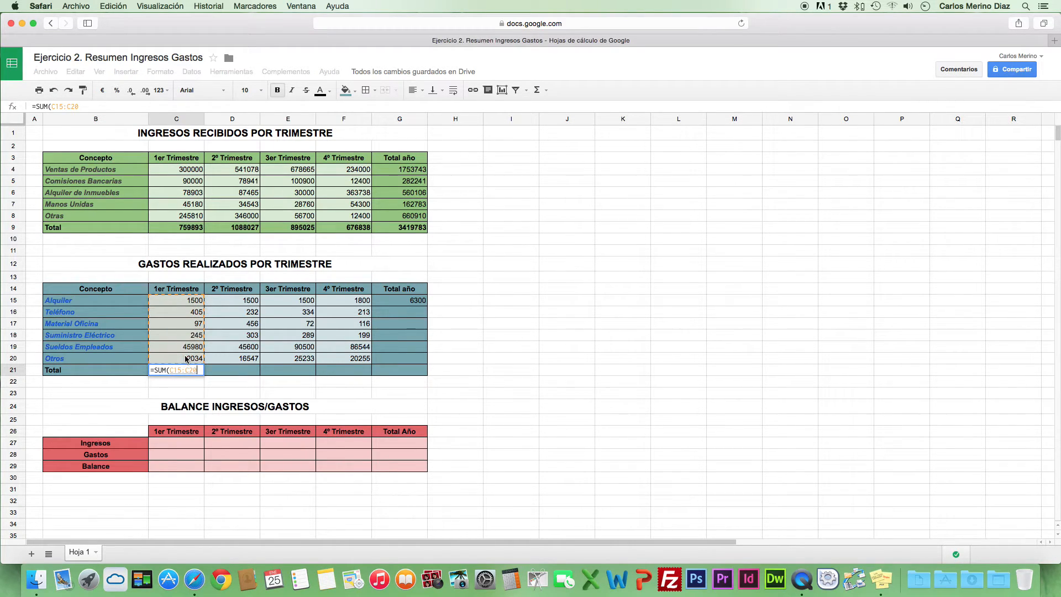
key("Return")
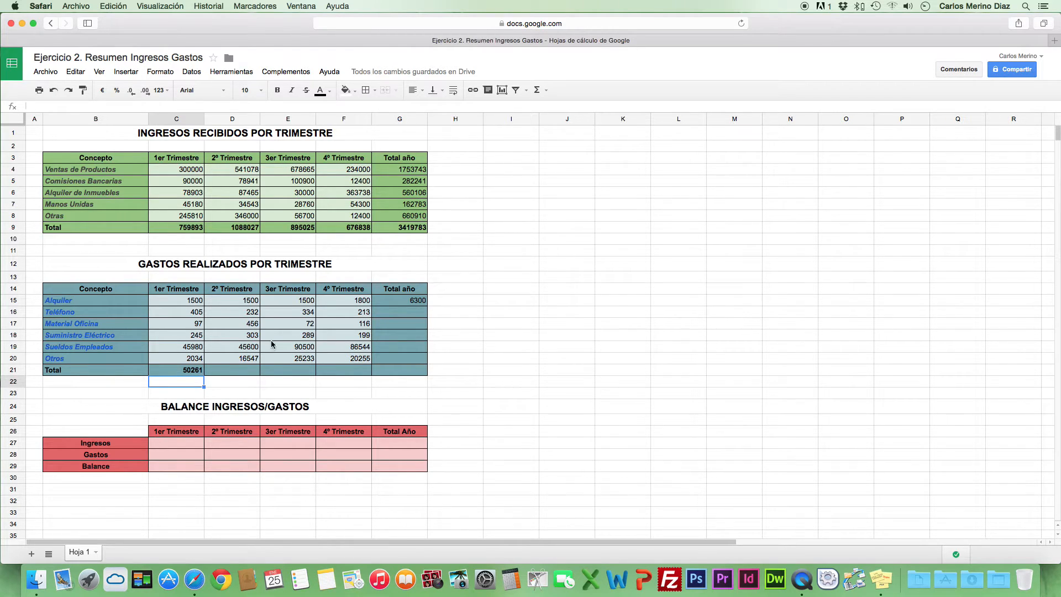
Fill the annual expense formula from G15 down to G20 and the quarterly total formula from C21 across to F21
left_click(382, 296)
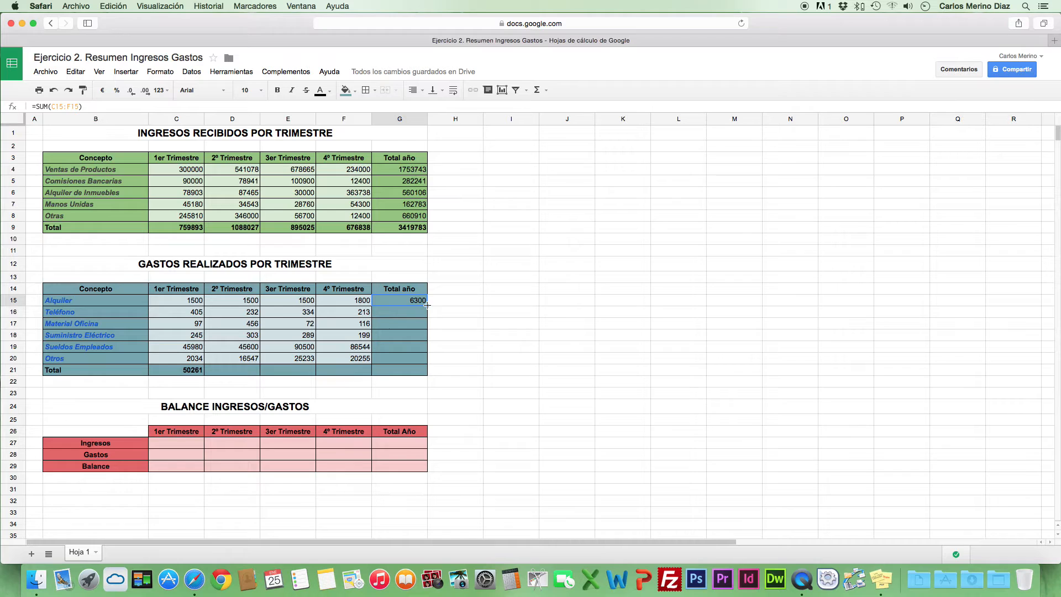
left_click_drag(426, 305, 424, 359)
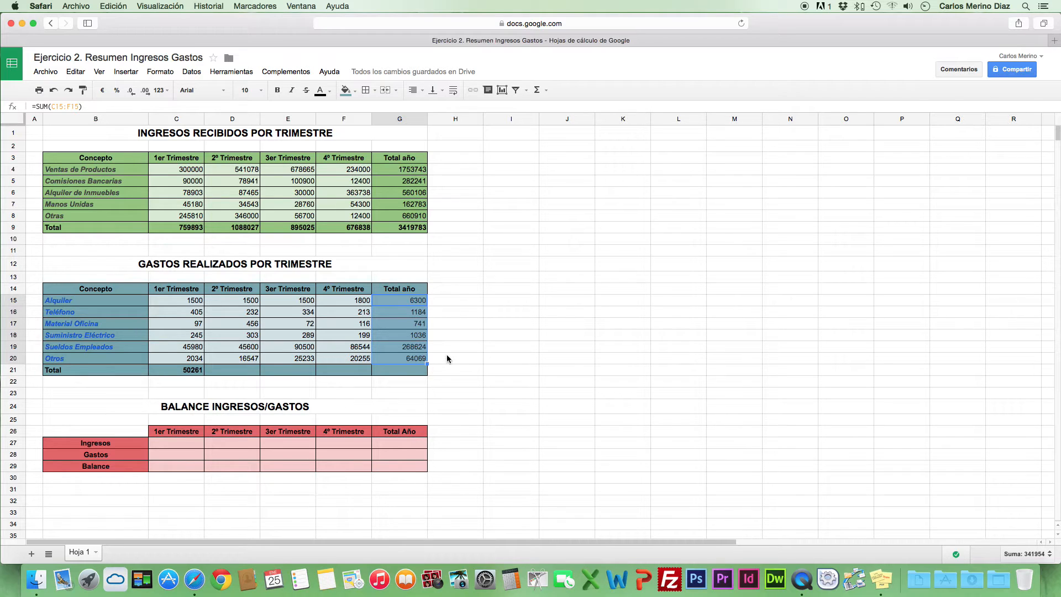
left_click(447, 358)
left_click(158, 372)
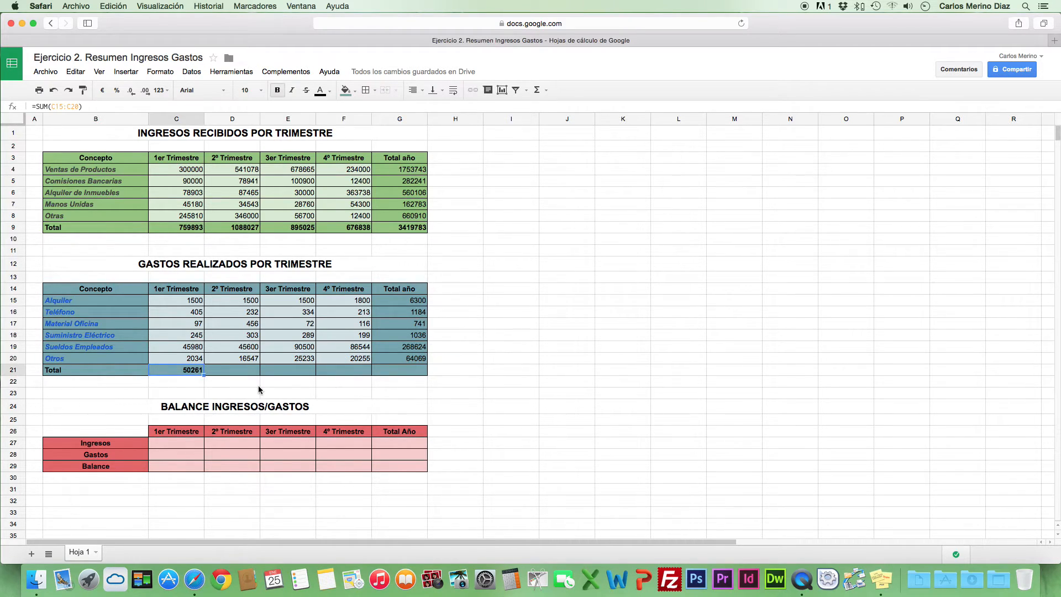
left_click_drag(204, 375, 349, 371)
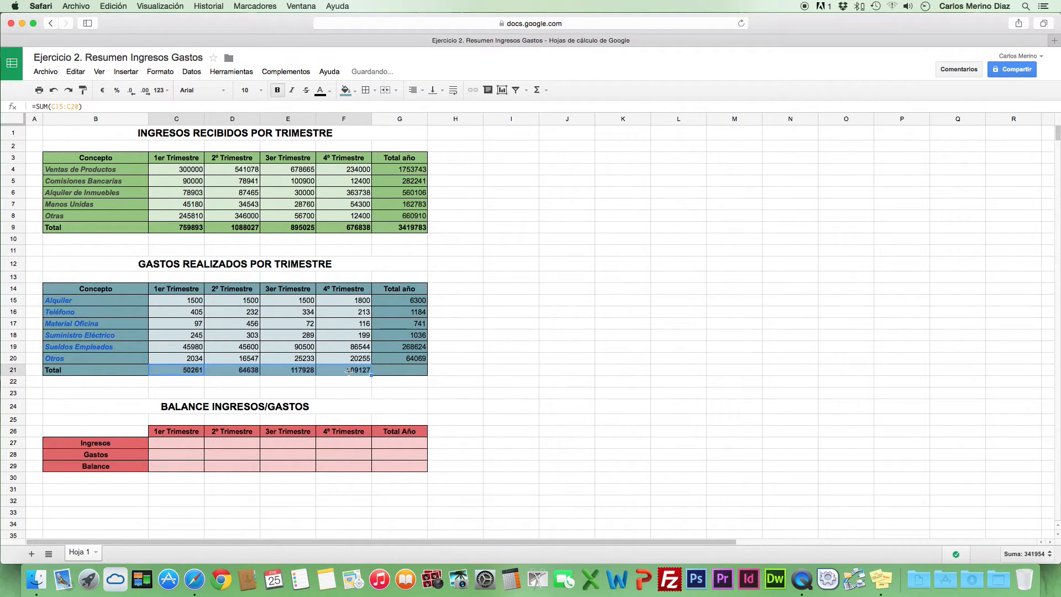
Enter =SUM(C15:F20) in G21 to total all expenses for the year
left_click(377, 372)
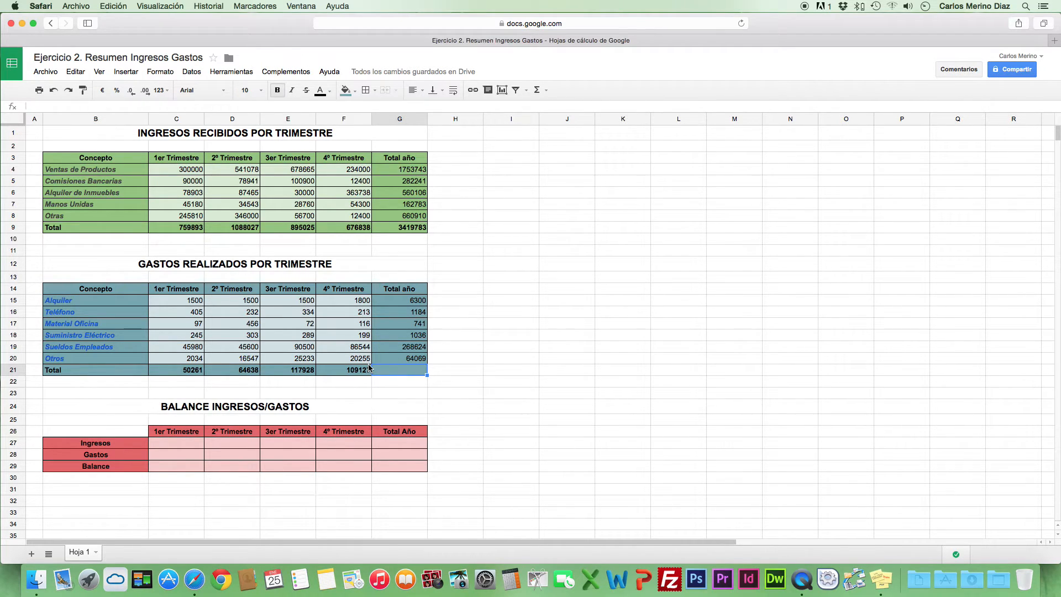
type("=S")
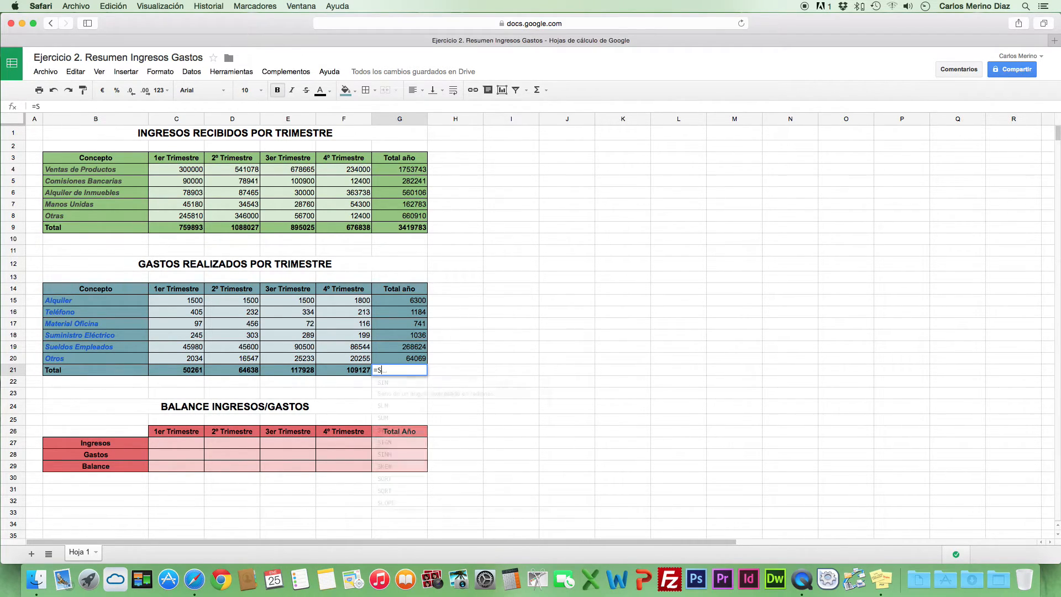
type("UM(")
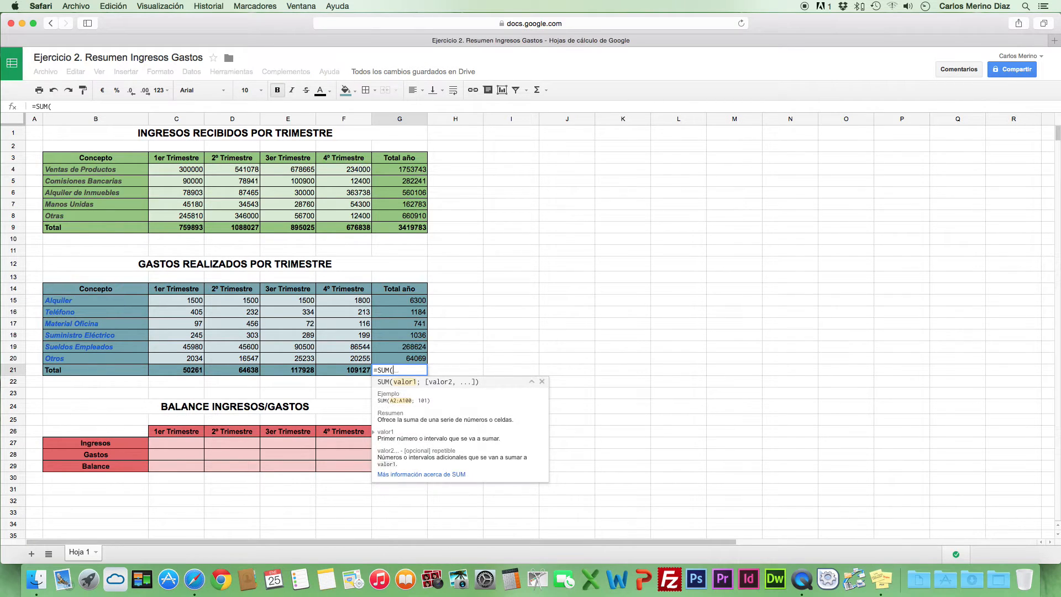
left_click_drag(166, 300, 336, 359)
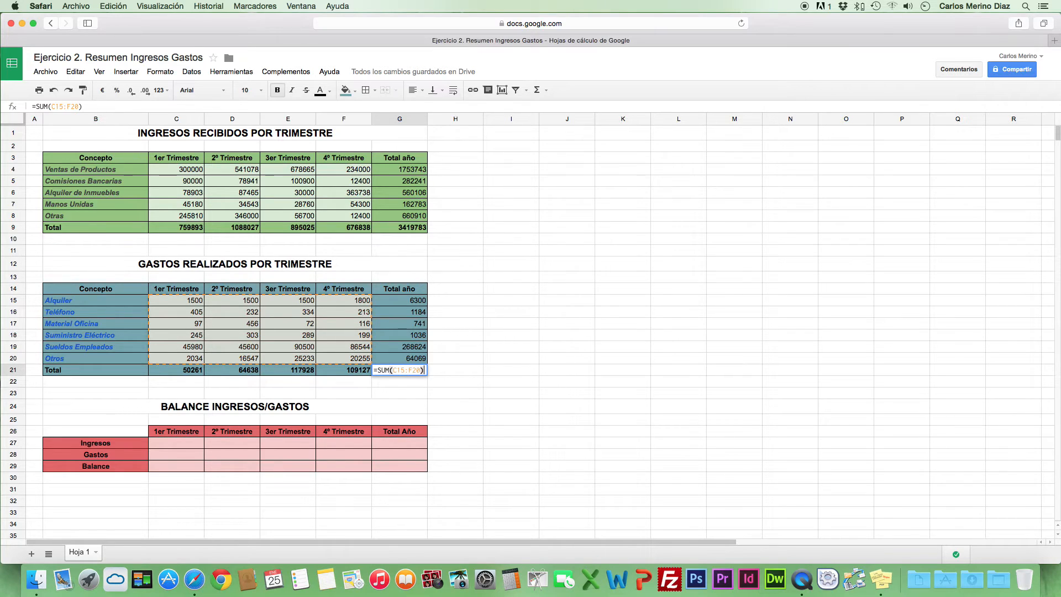
key("Return")
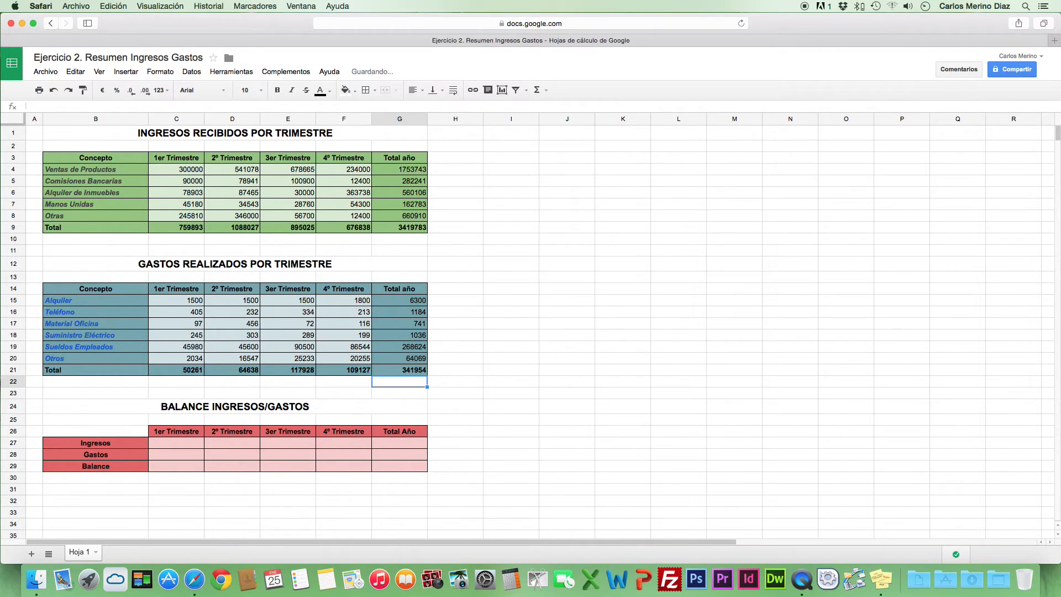
Link the first-quarter Ingresos cell C27 of the balance table to the income total with =C9
left_click(175, 448)
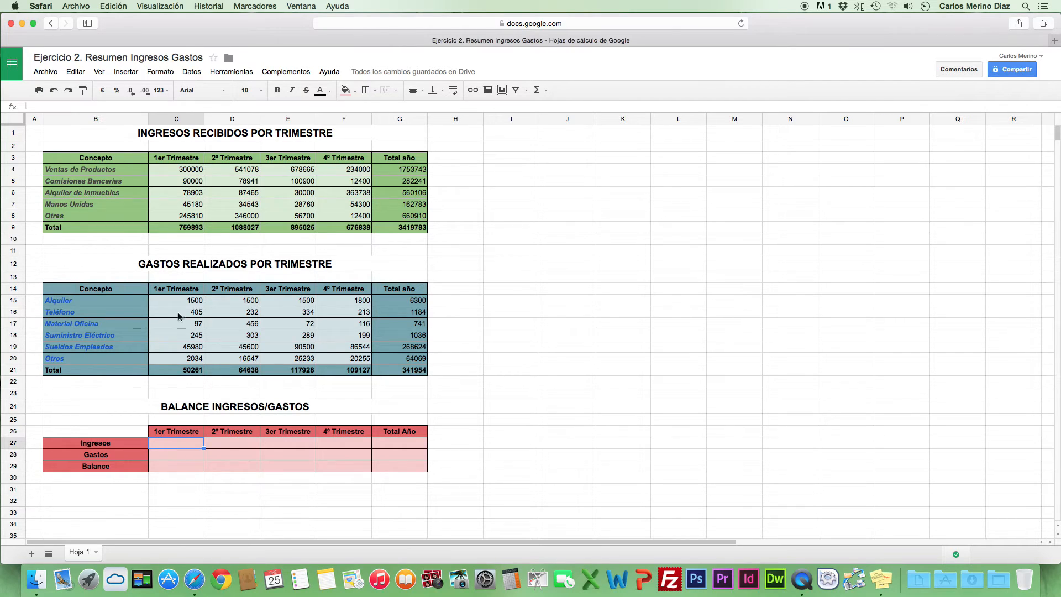
left_click(181, 231)
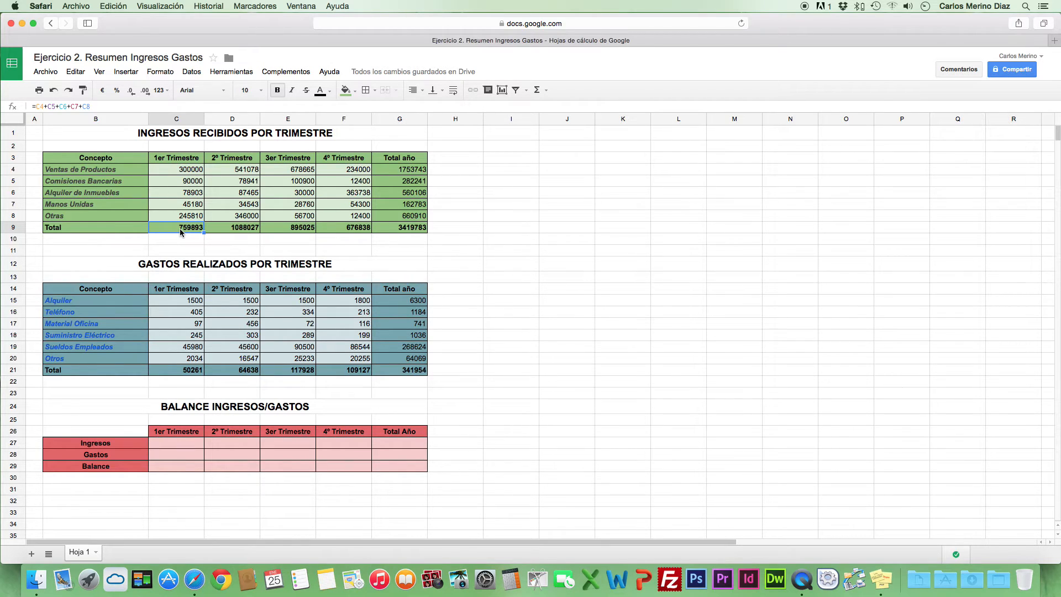
left_click(182, 445)
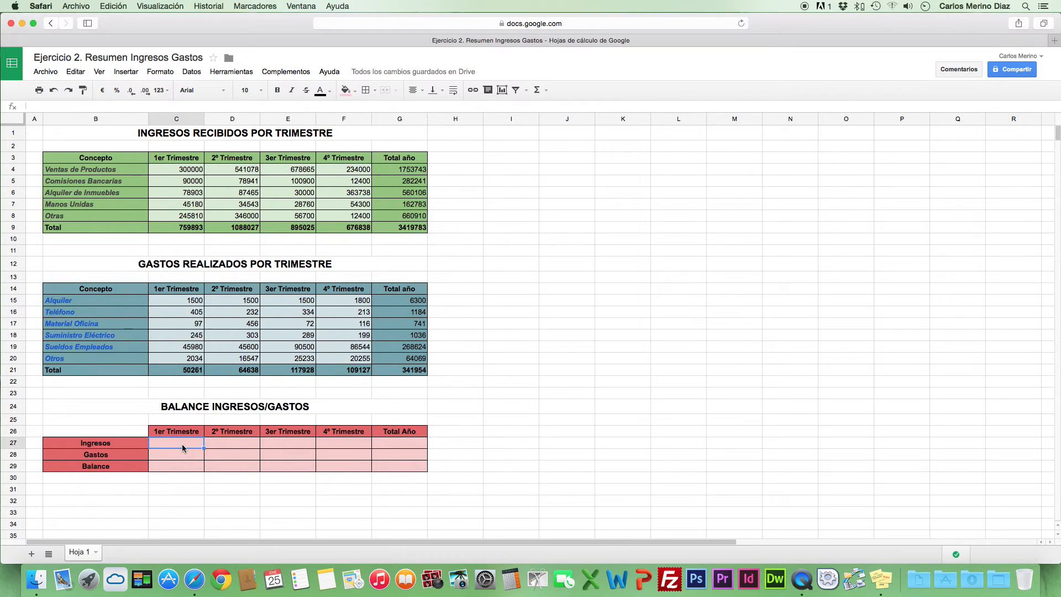
type("=")
left_click(161, 228)
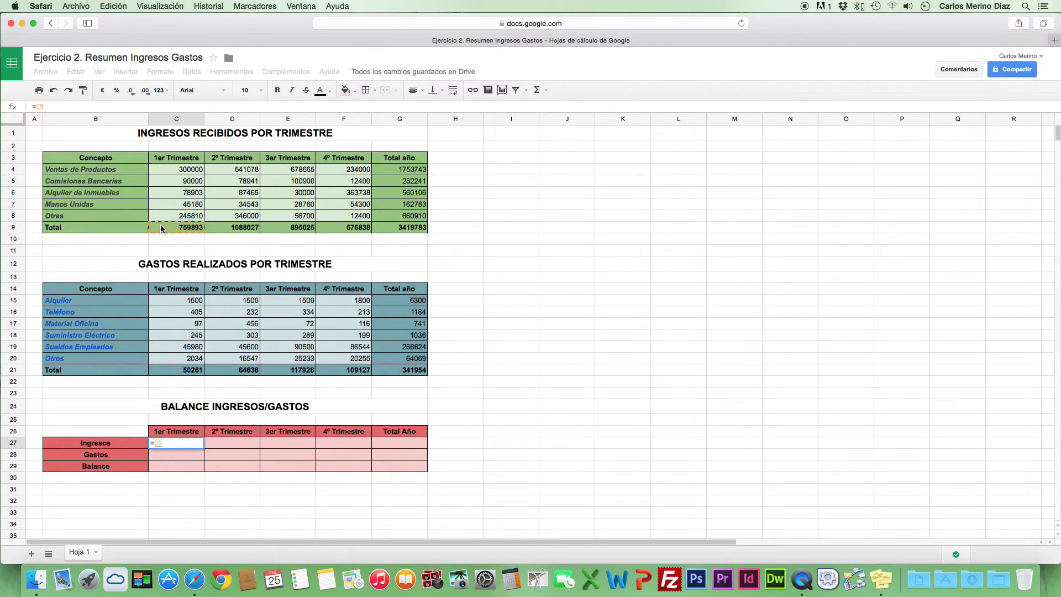
key("Return")
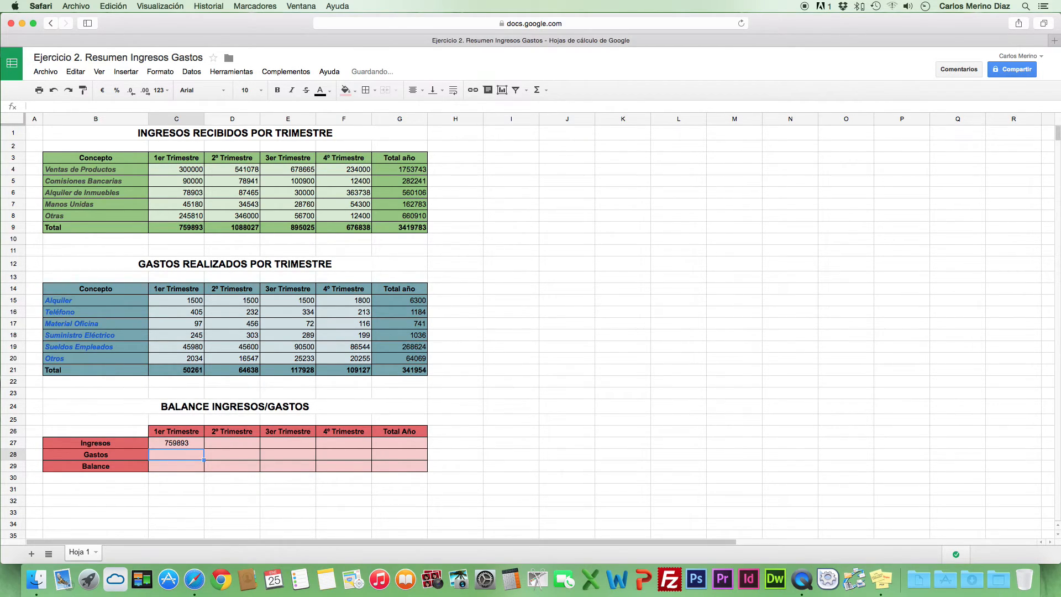
key("Up")
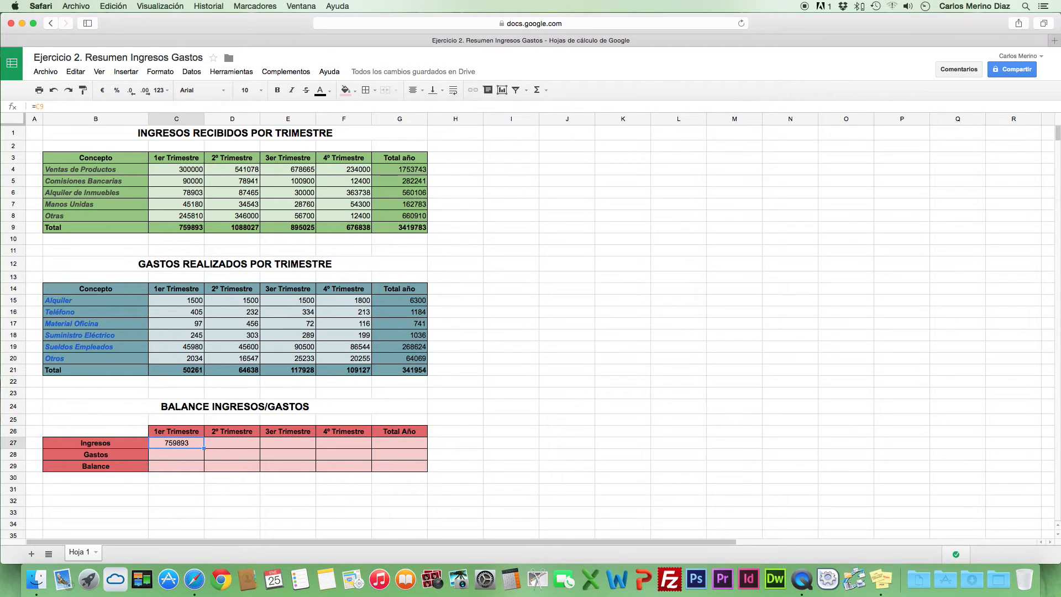
Fill the Ingresos reference formula from C27 across to F27 for the remaining quarters
left_click(222, 447)
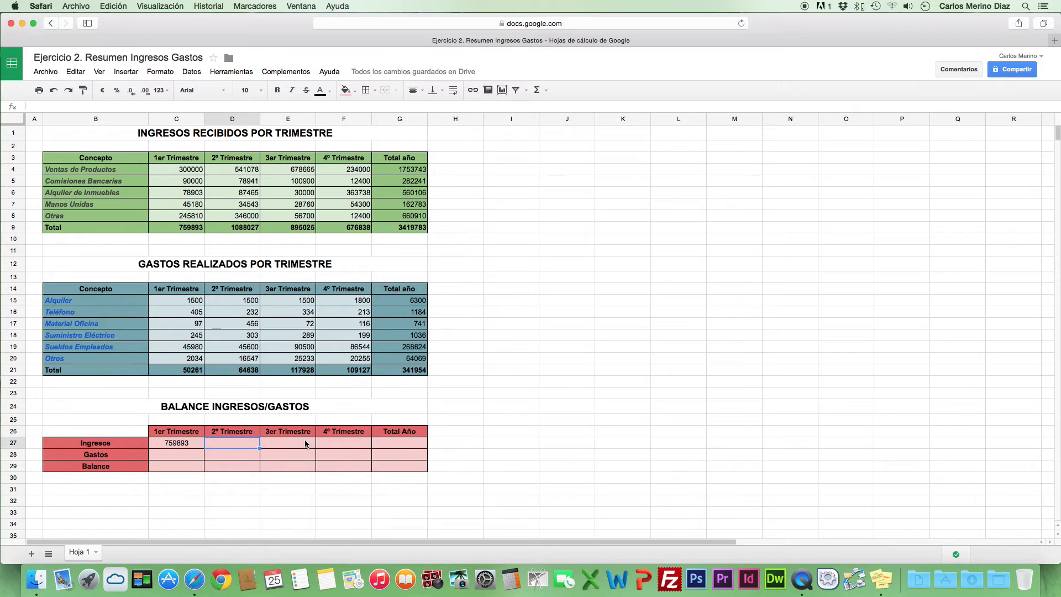
left_click(176, 442)
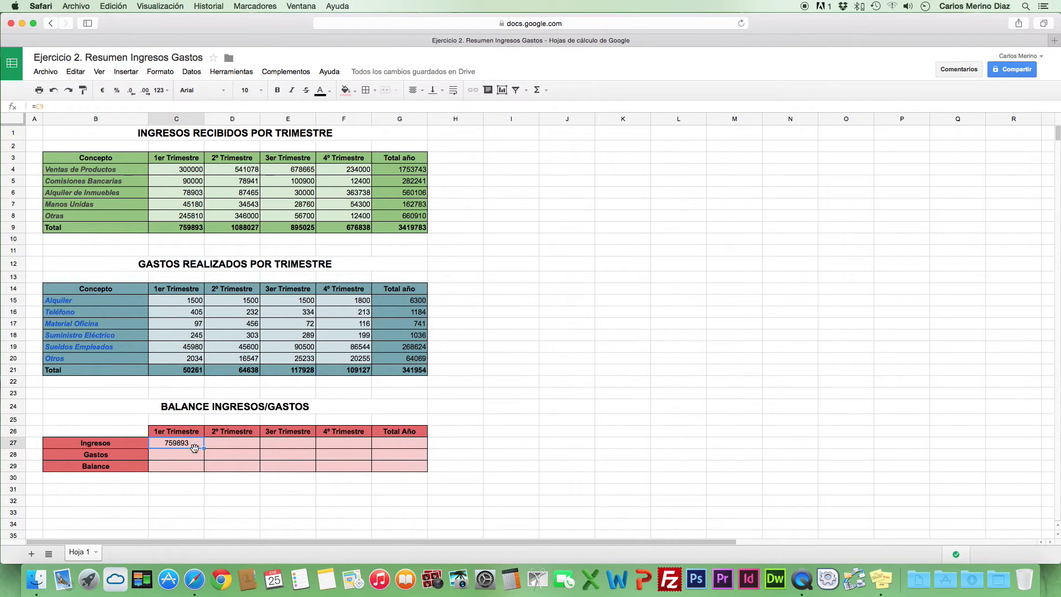
left_click_drag(204, 447, 327, 445)
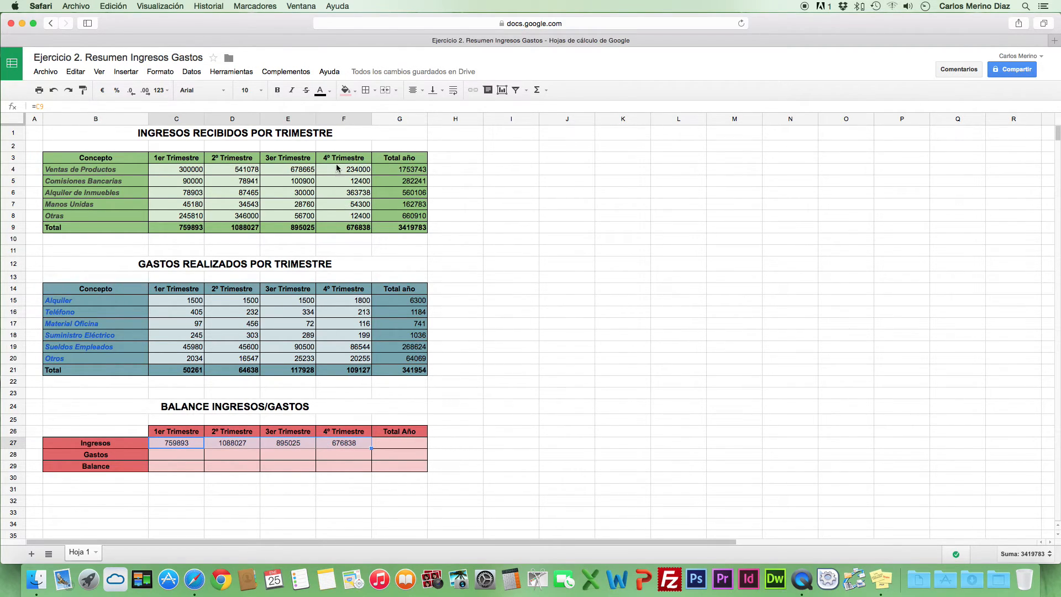
Extend the Ingresos reference formula of the balance table to the Total Año cell G27
left_click(371, 449)
left_click_drag(371, 448, 397, 448)
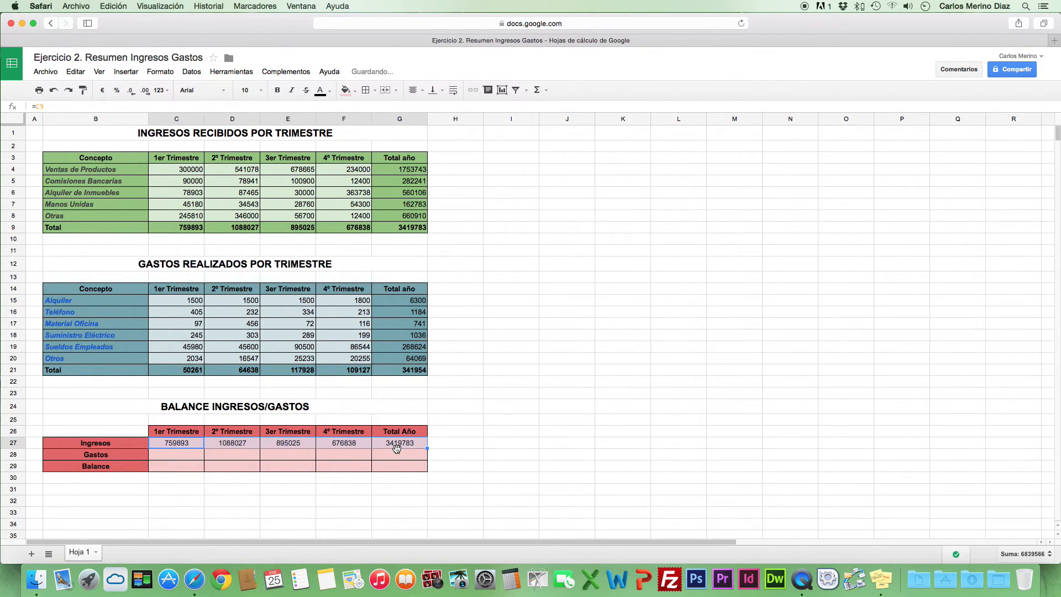
Link the first-quarter Gastos cell C28 to the expense total with =C21 and fill it across to G28
left_click(162, 453)
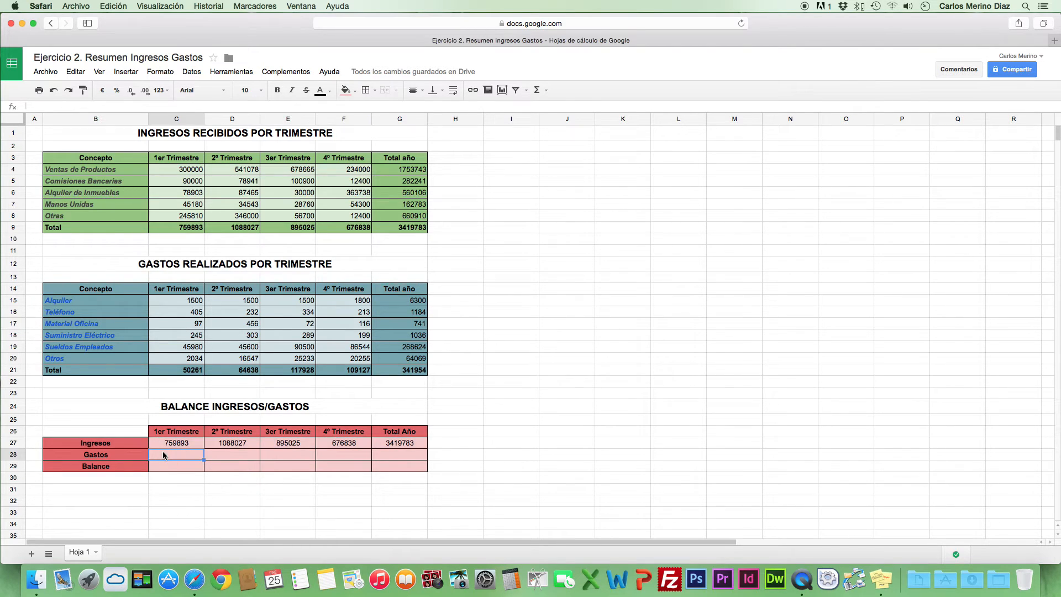
type("=")
left_click(182, 372)
key("Return")
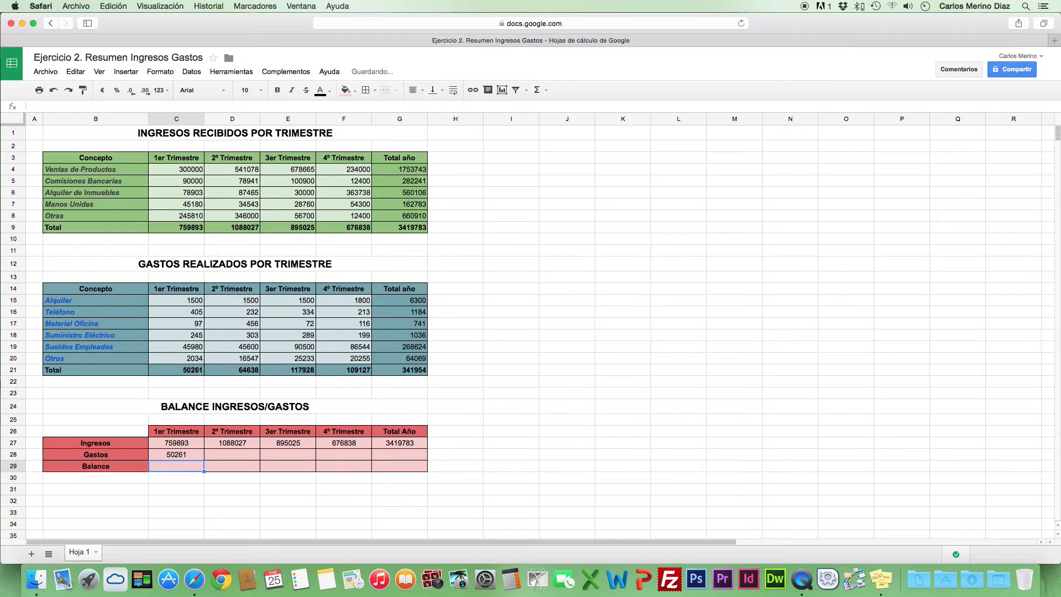
left_click_drag(204, 460, 392, 452)
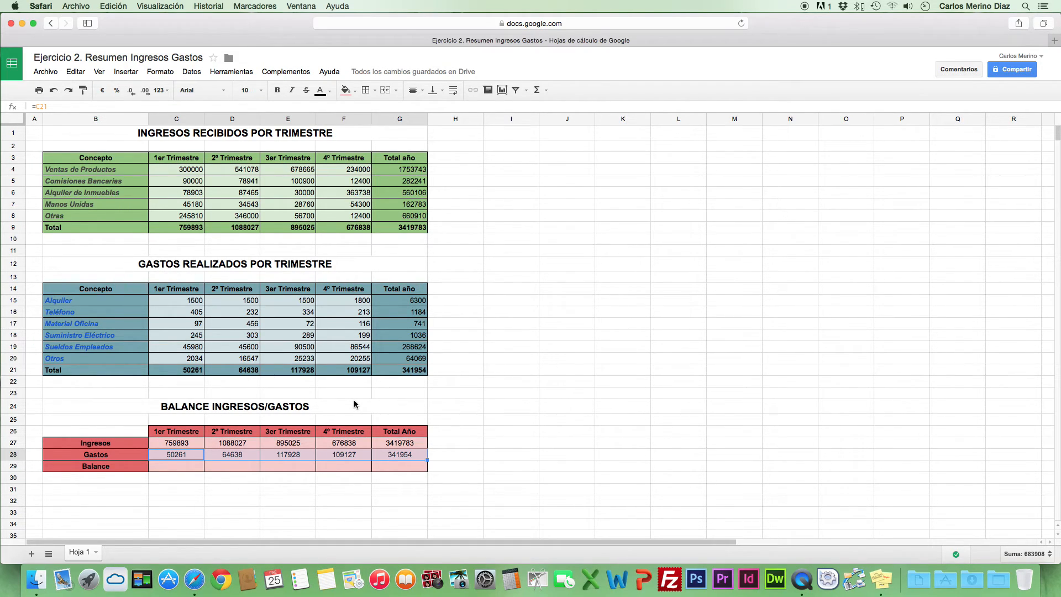
Enter =C27-C28 in C29 to calculate the first-quarter balance of income minus expenses
left_click(176, 464)
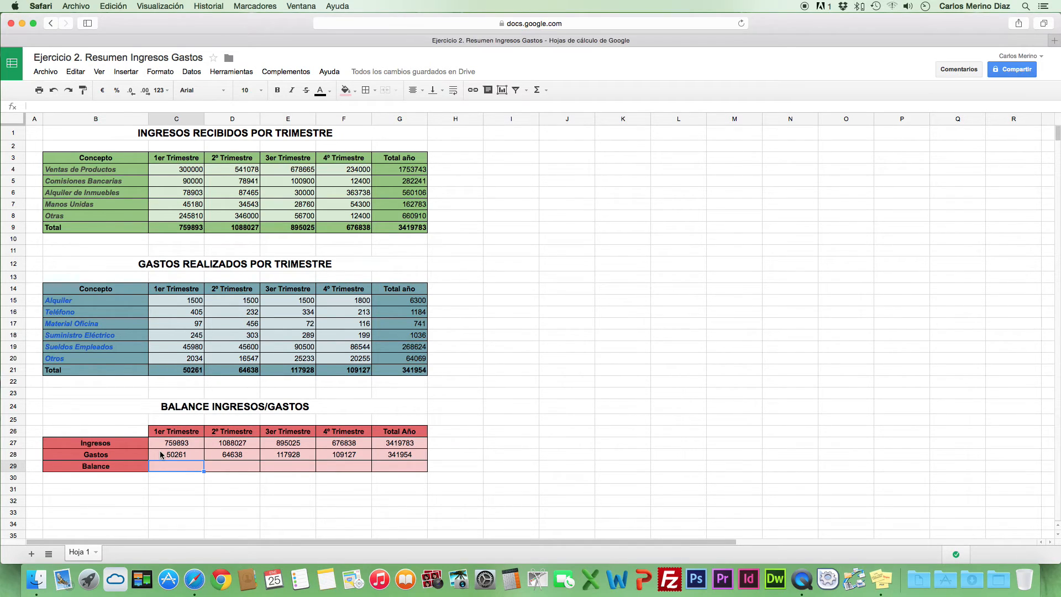
type("=")
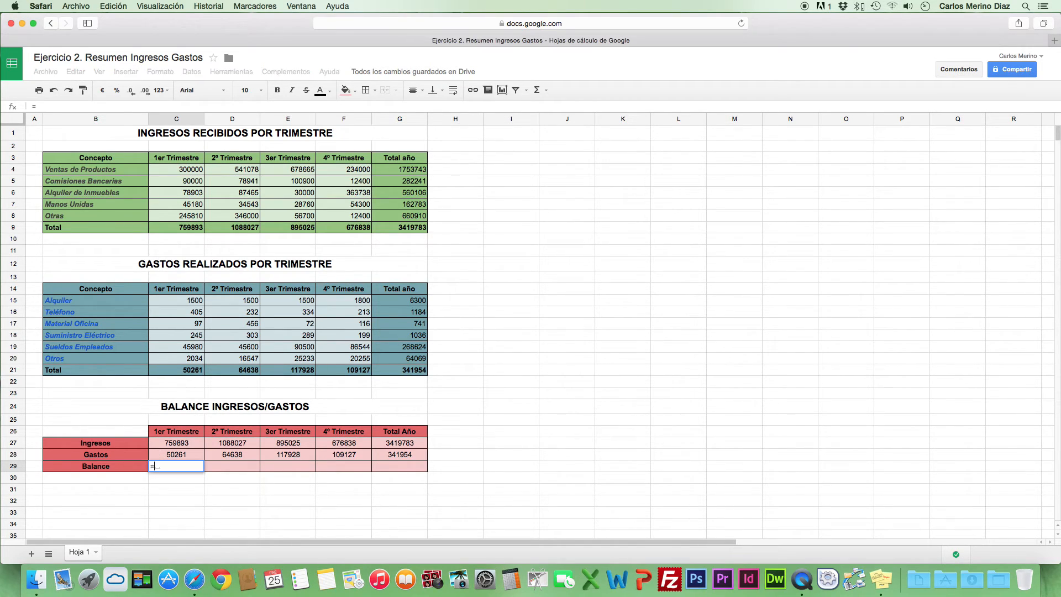
left_click(183, 447)
type("-")
left_click(184, 456)
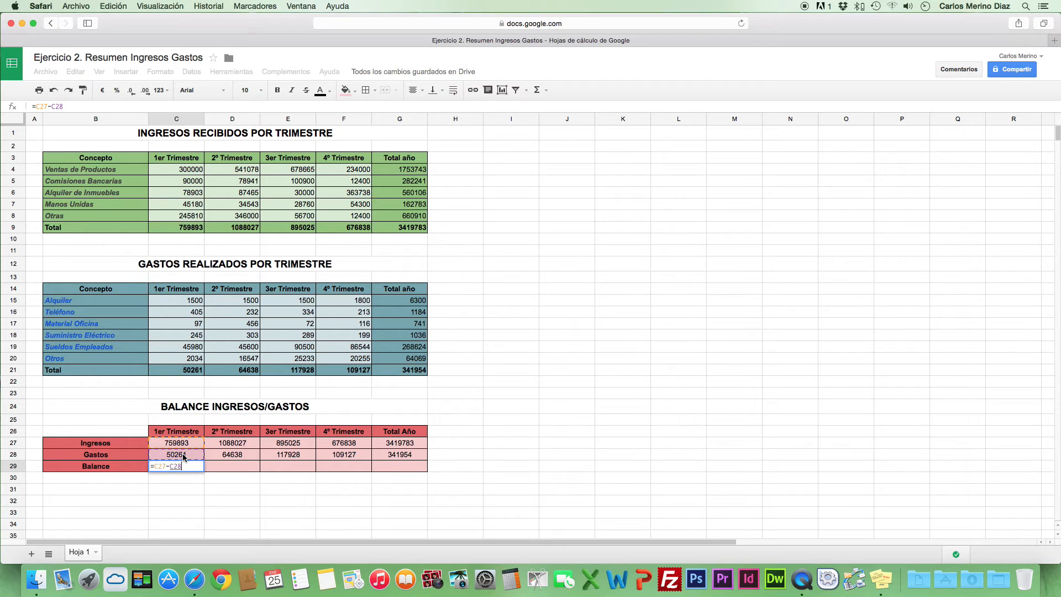
key("Return")
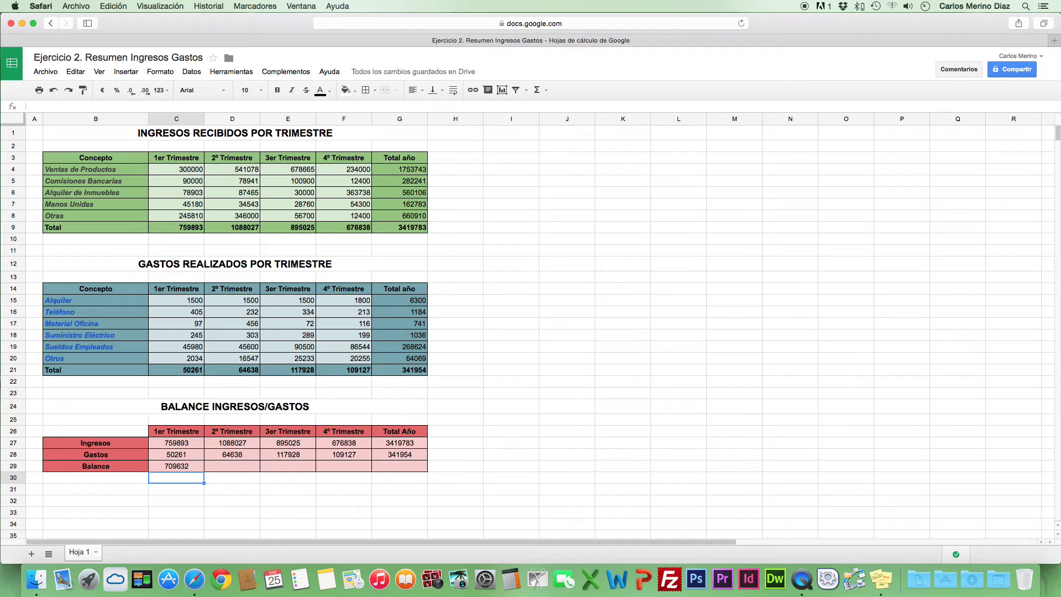
Fill the balance formula from C29 across to G29 for the remaining quarters and the full year
left_click(158, 464)
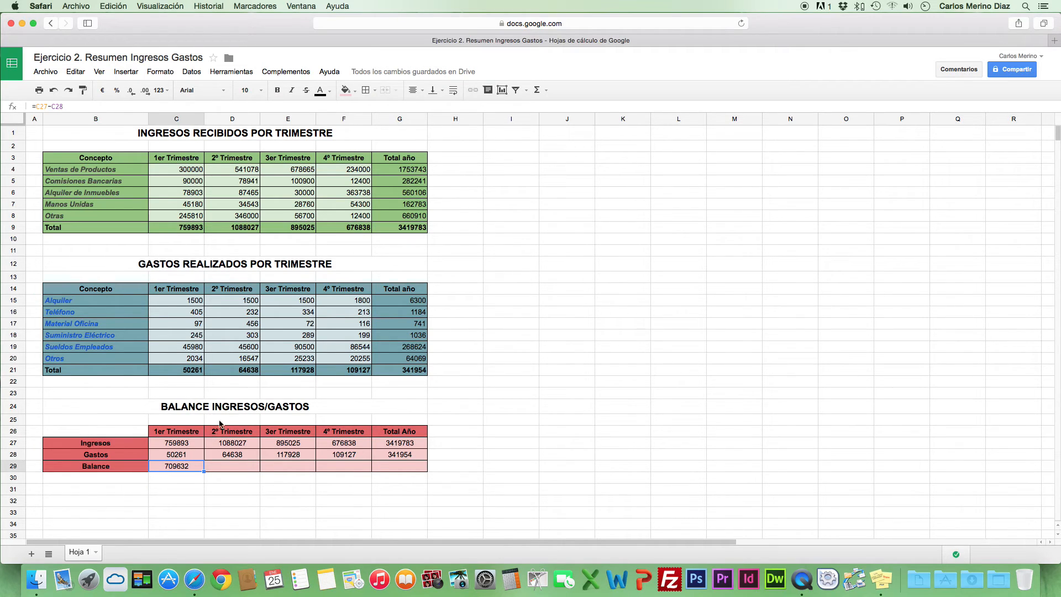
left_click(232, 469)
left_click(300, 470)
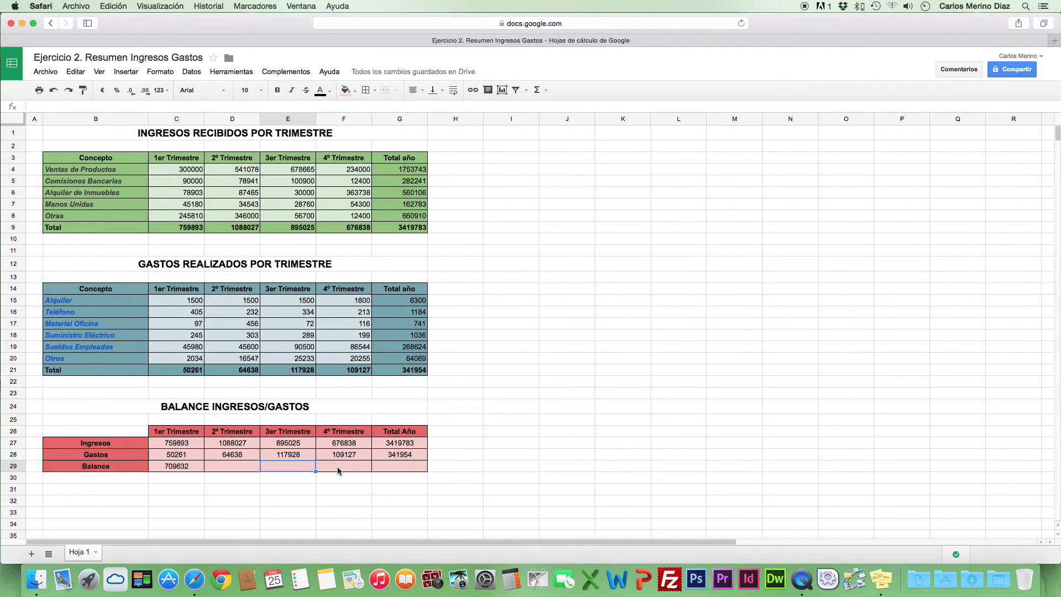
left_click(338, 467)
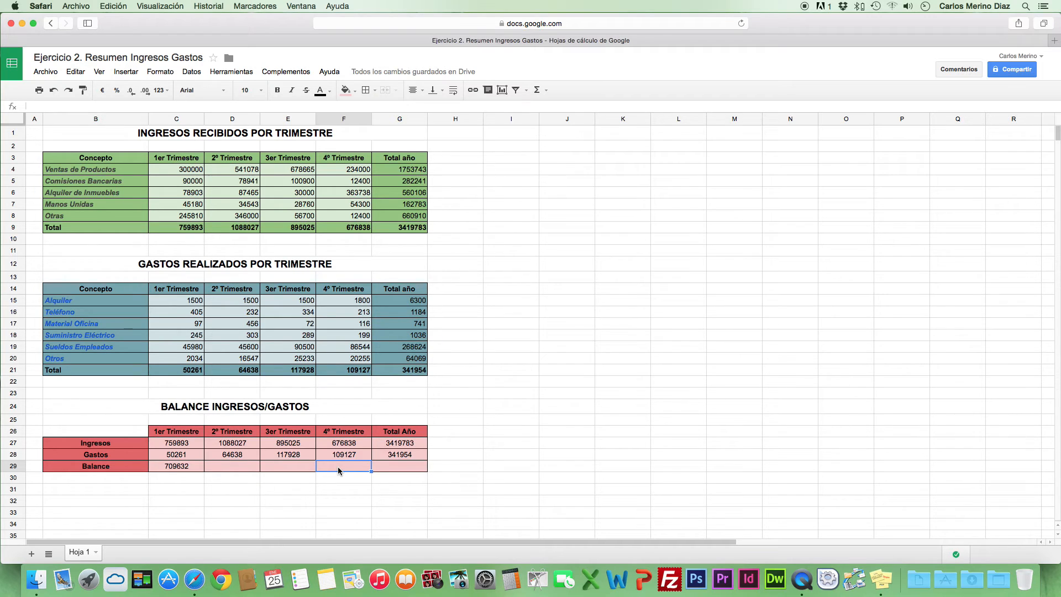
left_click(175, 470)
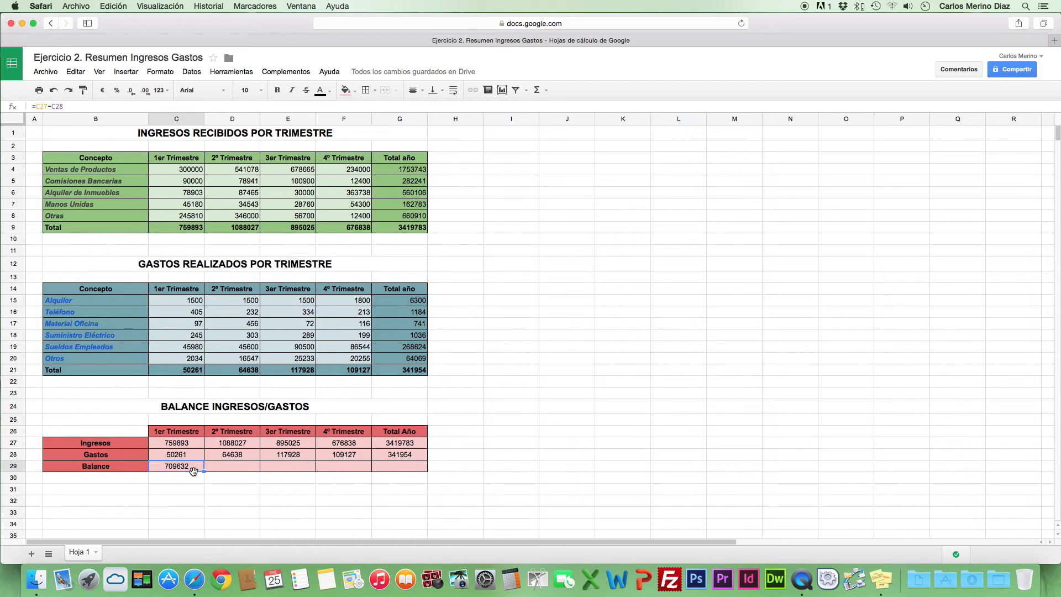
left_click_drag(204, 470, 397, 470)
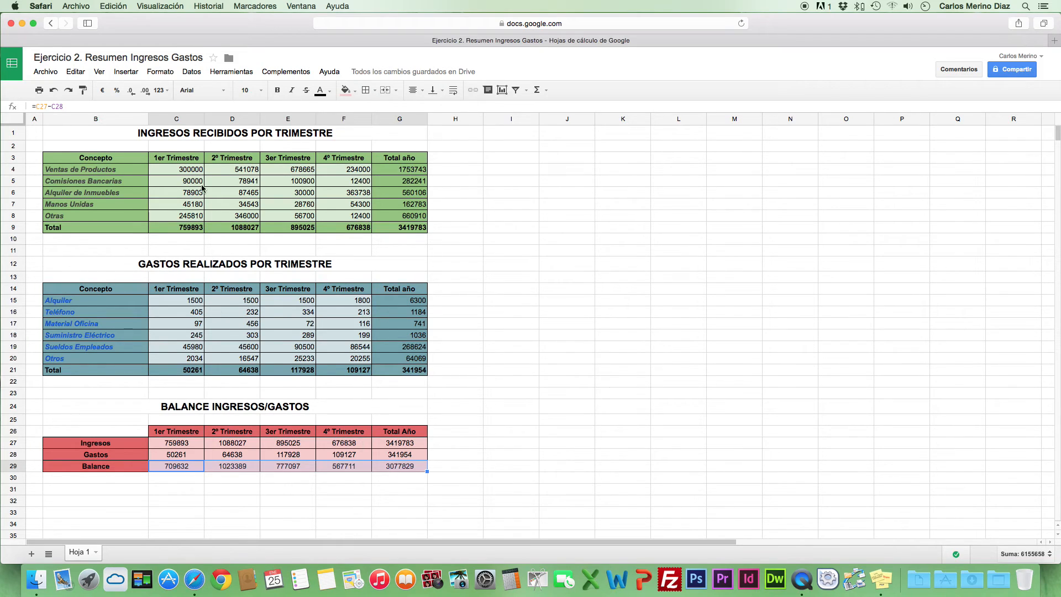
Format the income table amounts in C4:G9 as euro currency
left_click(175, 172)
left_click_drag(172, 176, 421, 229)
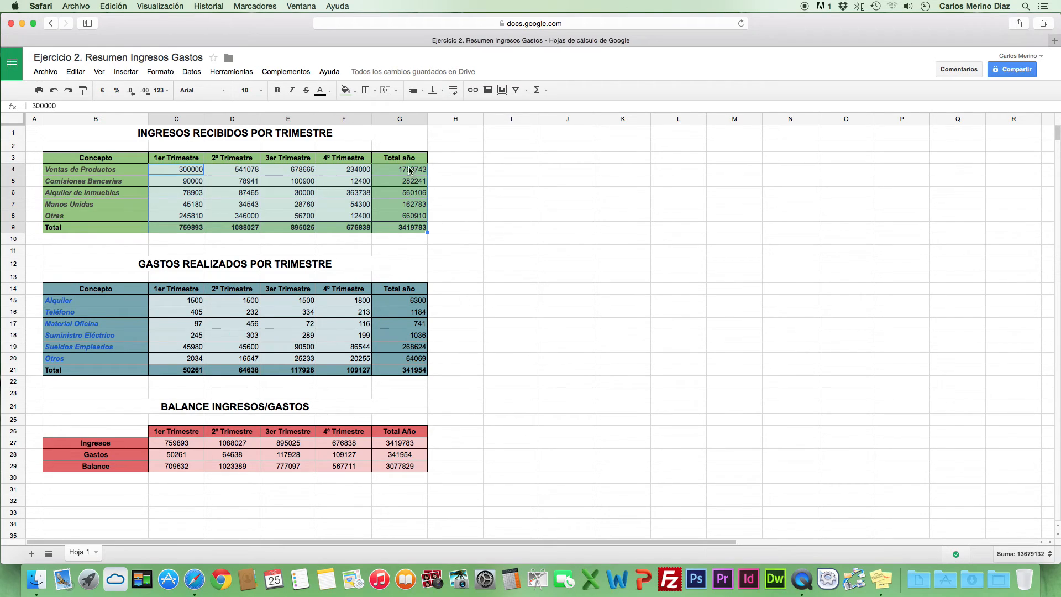
left_click(103, 91)
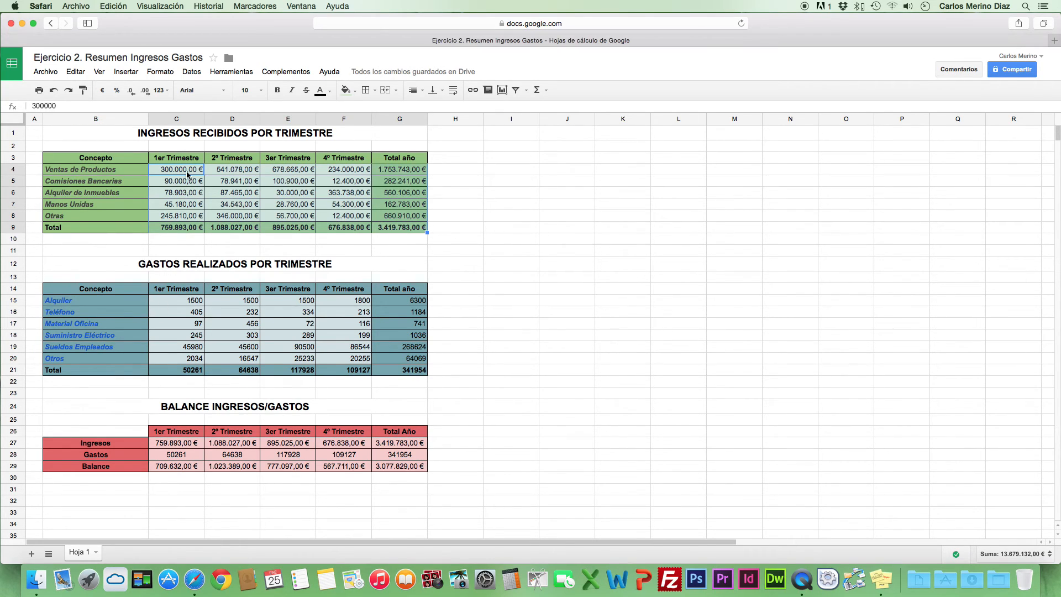
Format the expense table amounts in C15:G21 as euro currency
left_click_drag(183, 298, 403, 370)
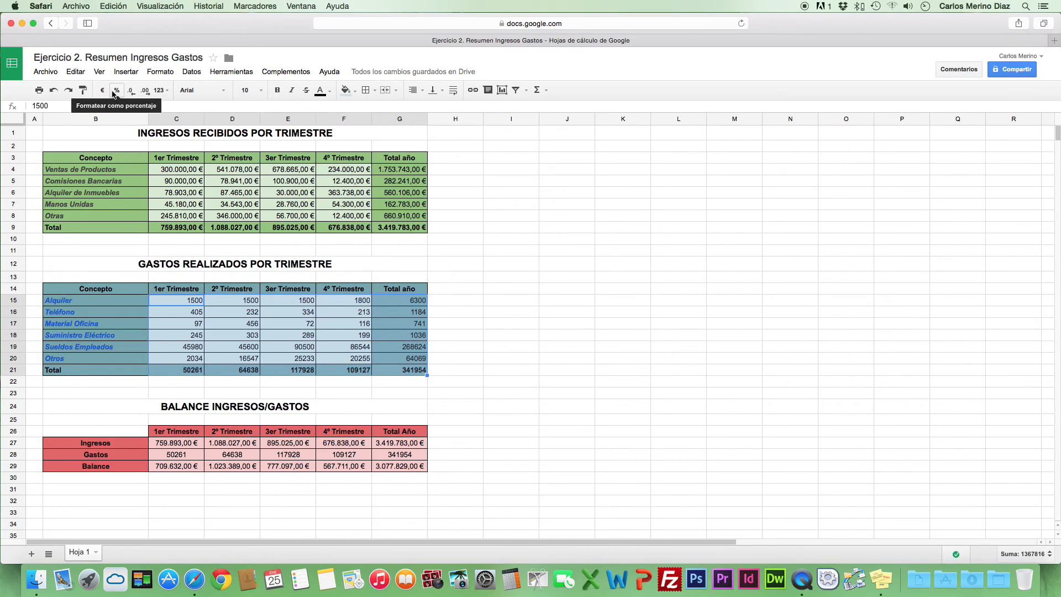
left_click(166, 92)
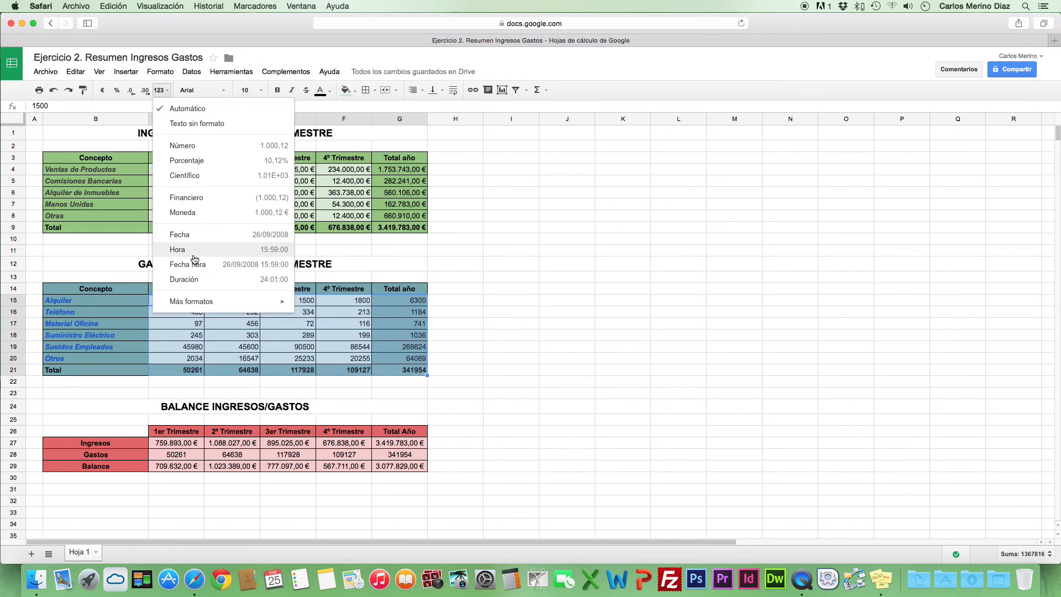
left_click(451, 358)
left_click_drag(176, 300, 416, 369)
left_click(103, 90)
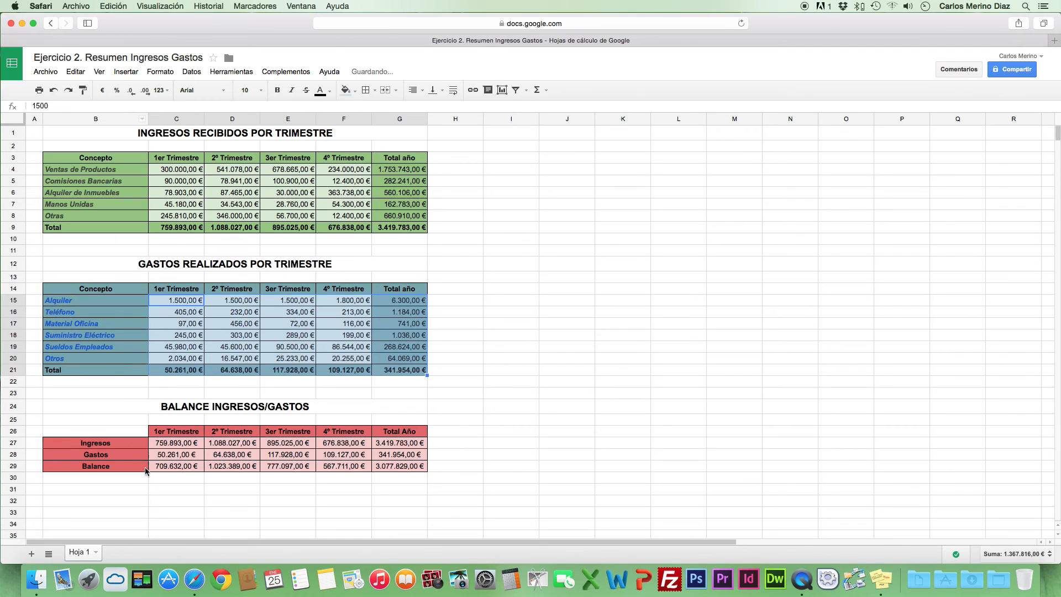
Review the formulas behind the annual totals in G6 and G16 and the balance table cells C27 and C29
left_click(174, 445)
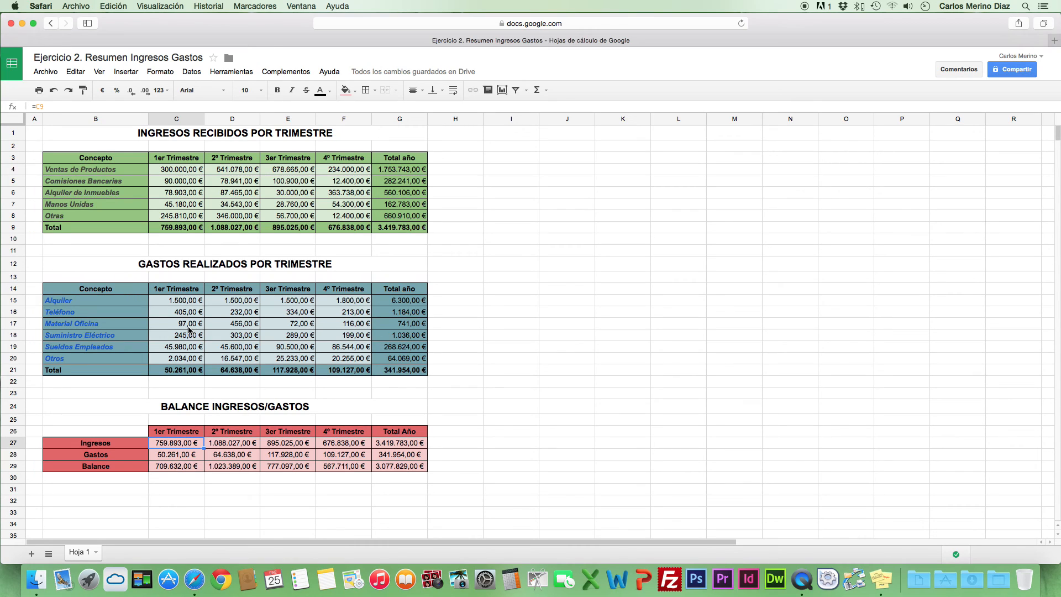
left_click(496, 423)
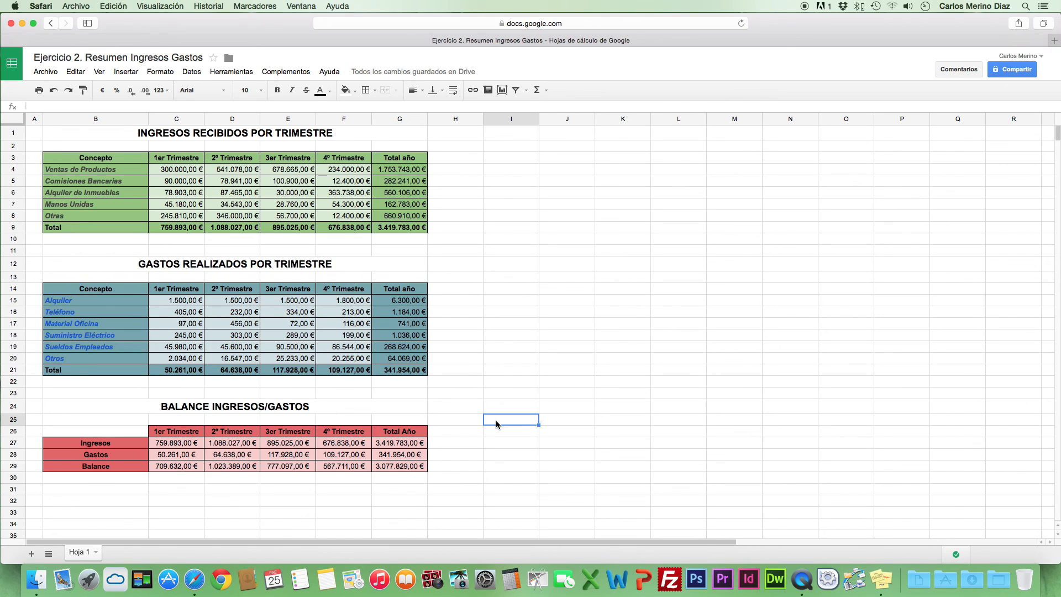
left_click(505, 193)
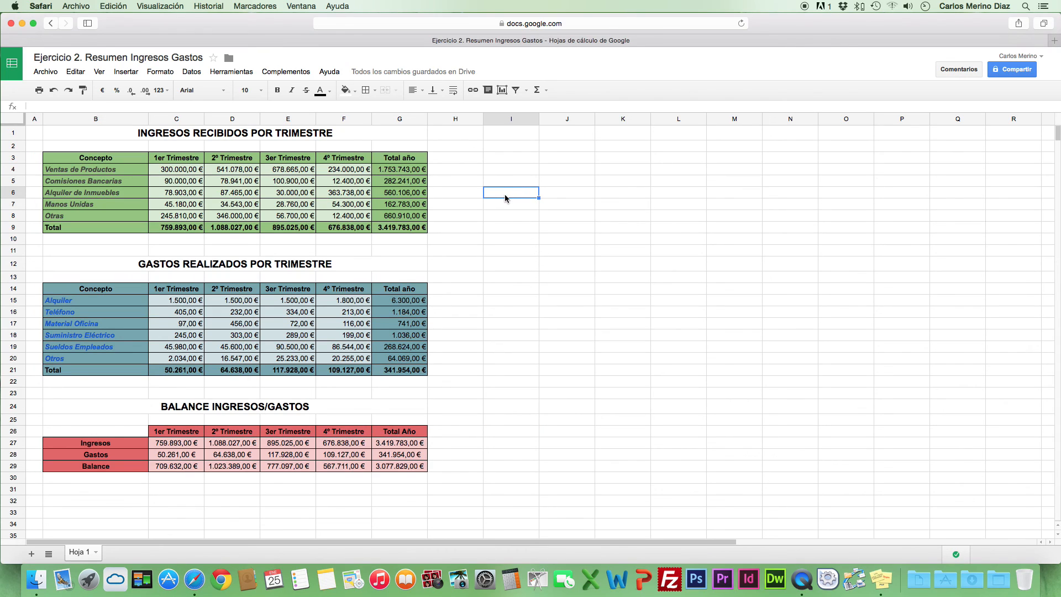
left_click(392, 195)
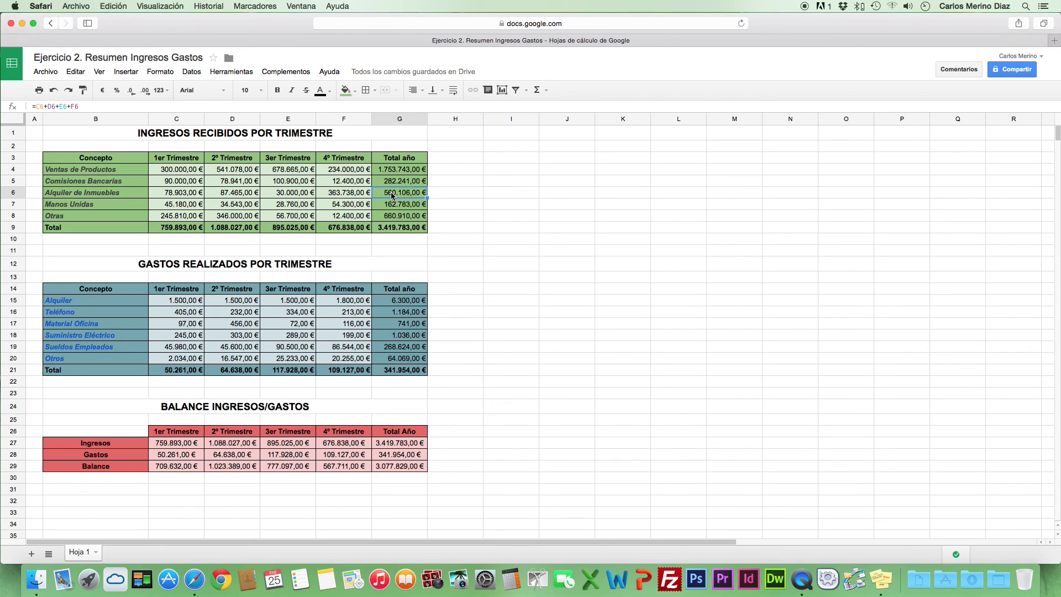
left_click(399, 314)
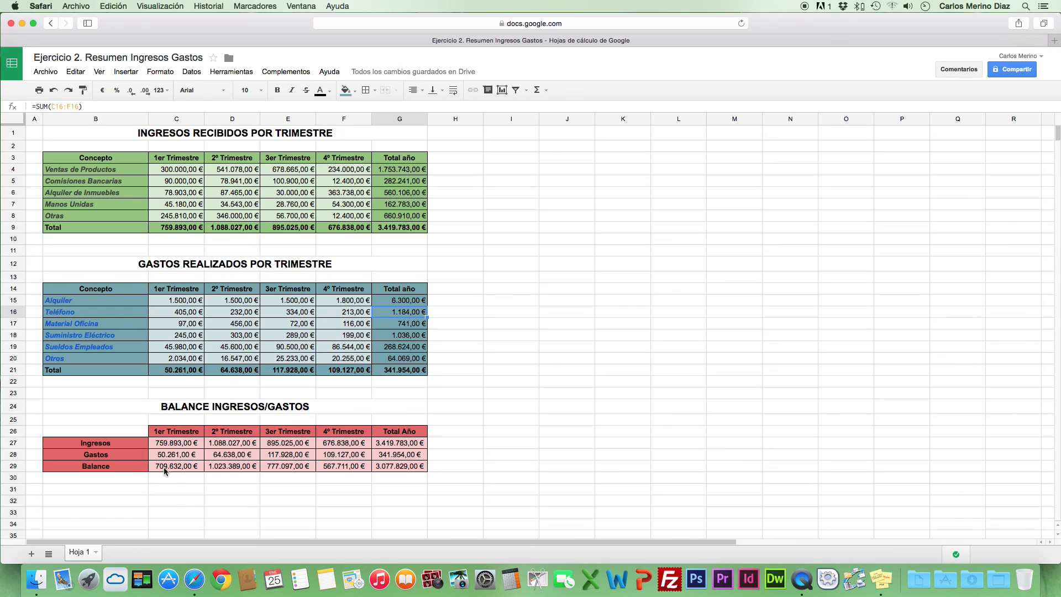
left_click(166, 445)
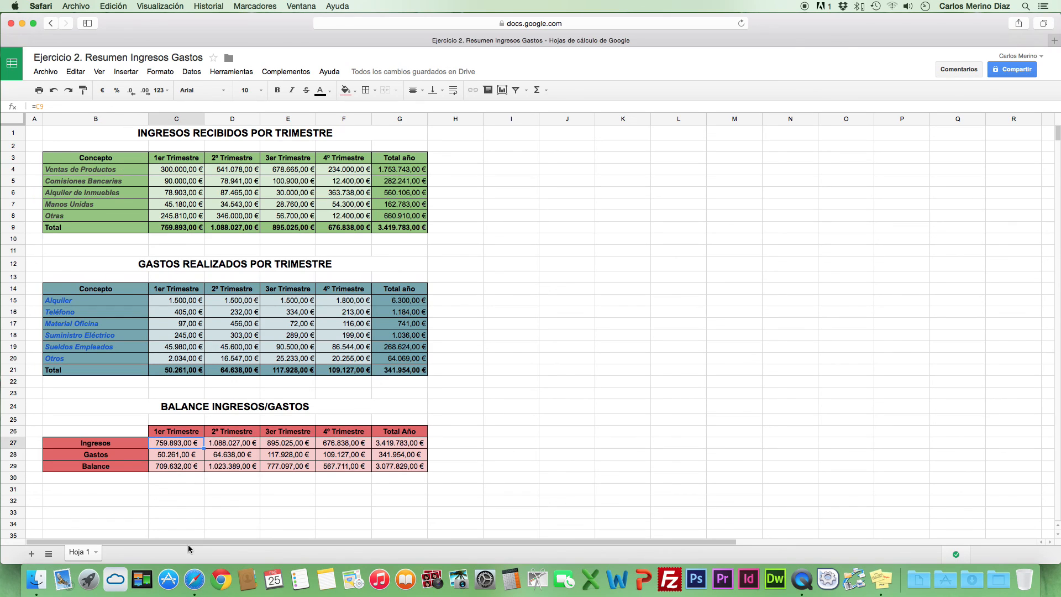
left_click(182, 467)
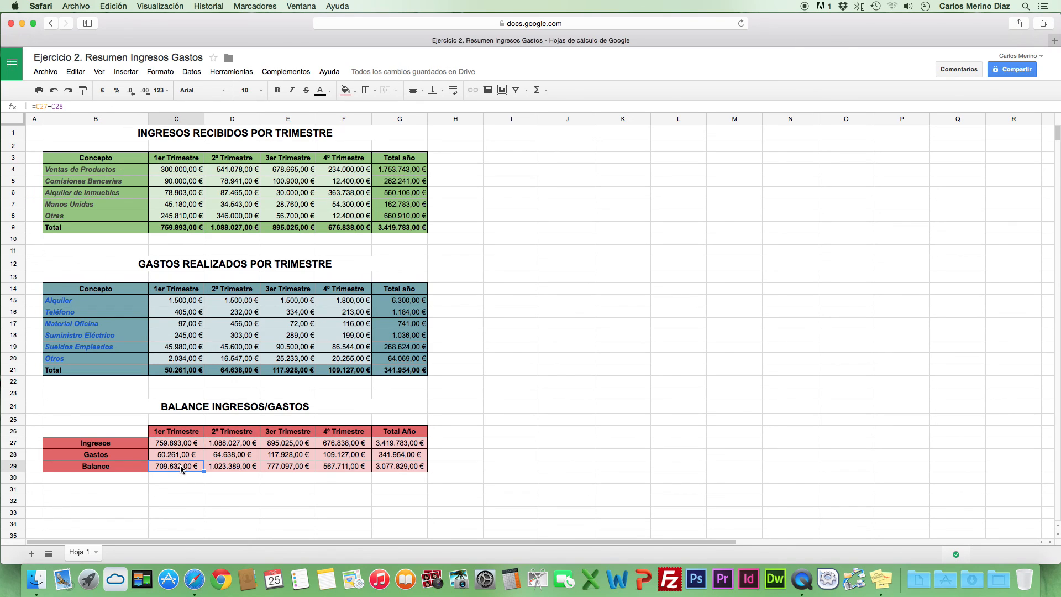